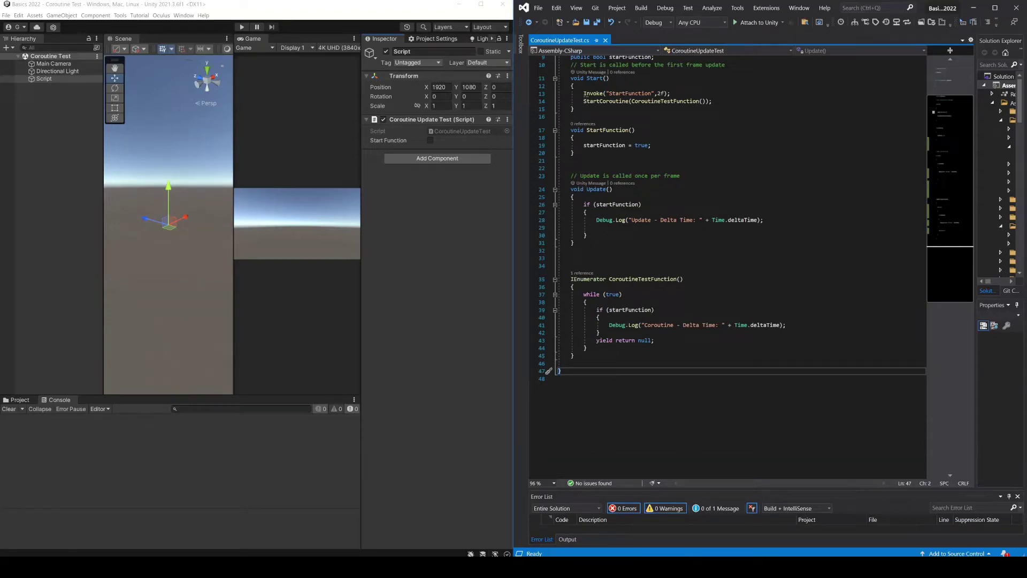
# Highlight the deltaTime values logged in Update and the coroutine, plus the coroutine's while loop.
pyautogui.moveTo(713, 220); pyautogui.dragTo(760, 220)
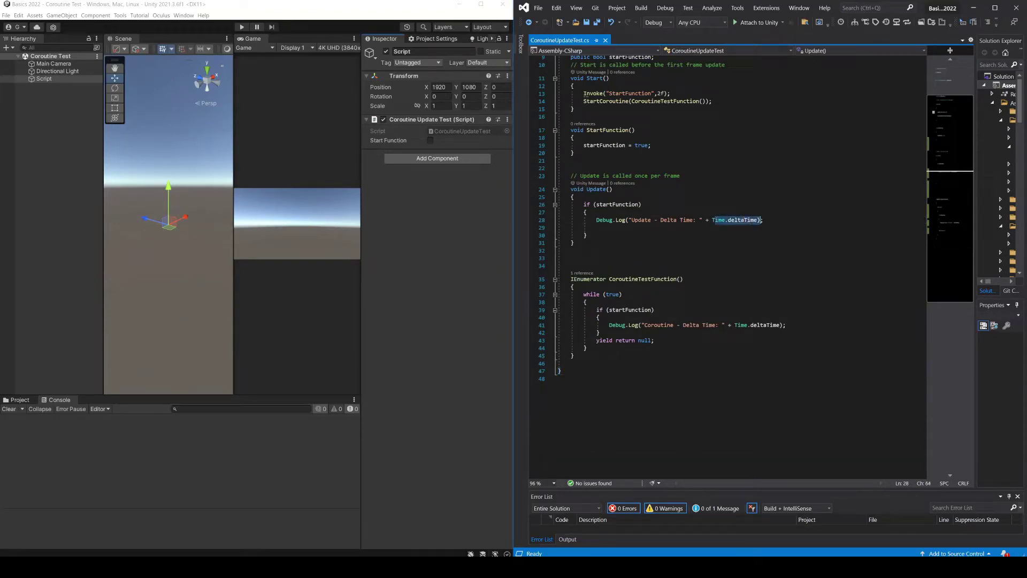
pyautogui.click(596, 228)
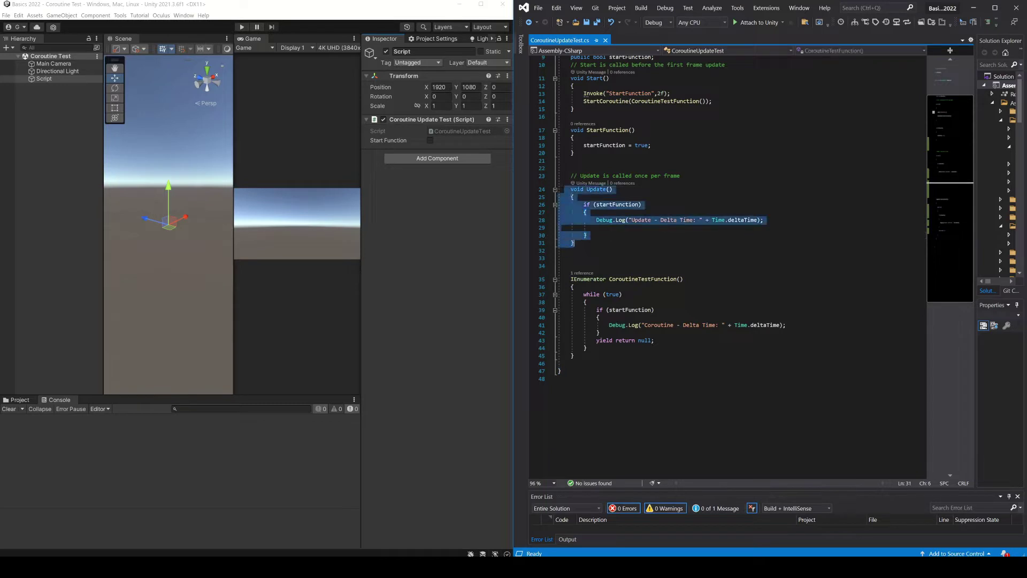
pyautogui.moveTo(734, 325); pyautogui.dragTo(784, 325)
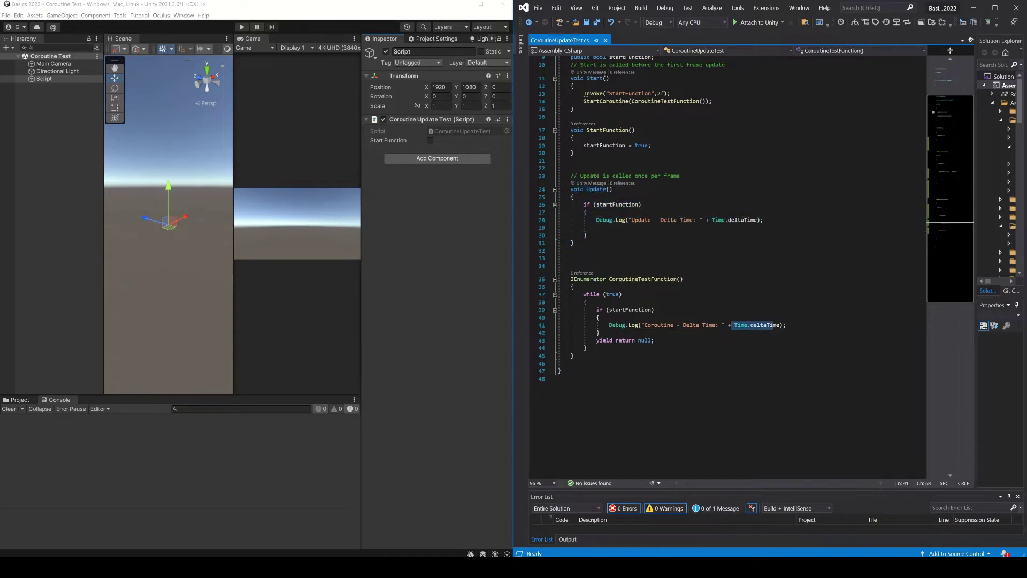
pyautogui.click(635, 130)
pyautogui.moveTo(583, 294); pyautogui.dragTo(587, 348)
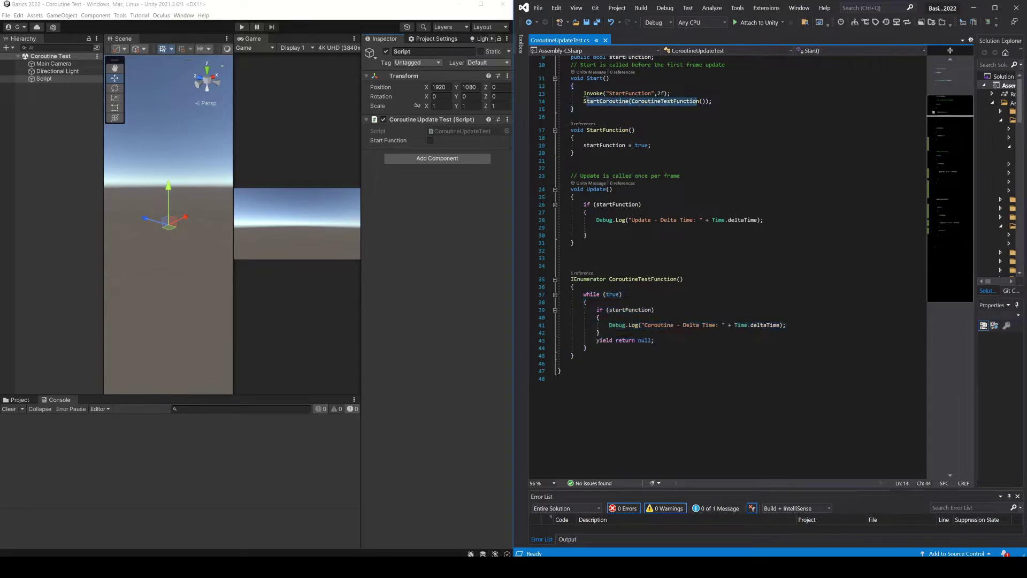
pyautogui.moveTo(596, 309); pyautogui.dragTo(653, 340)
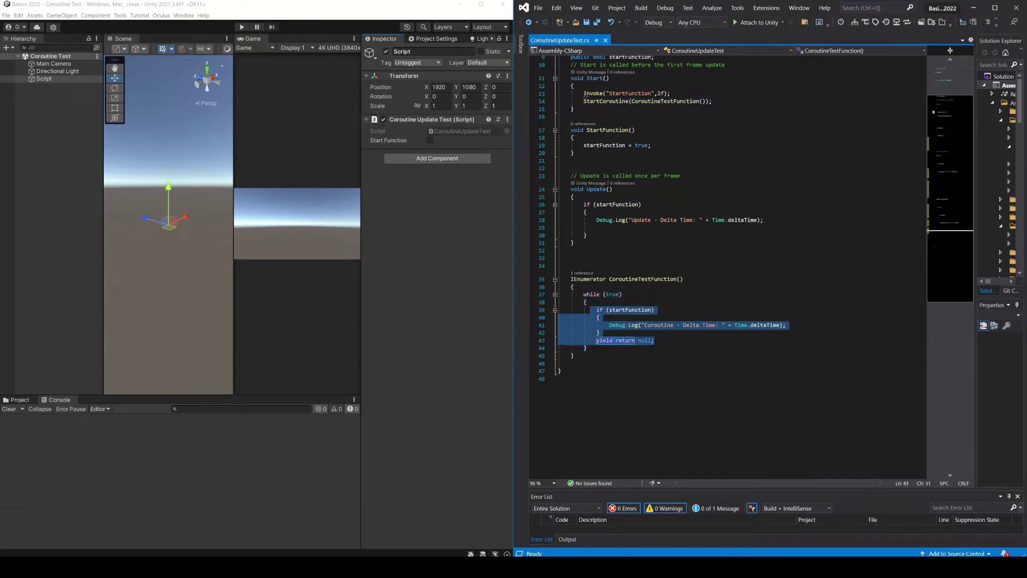
pyautogui.click(574, 243)
pyautogui.moveTo(570, 176); pyautogui.dragTo(681, 175)
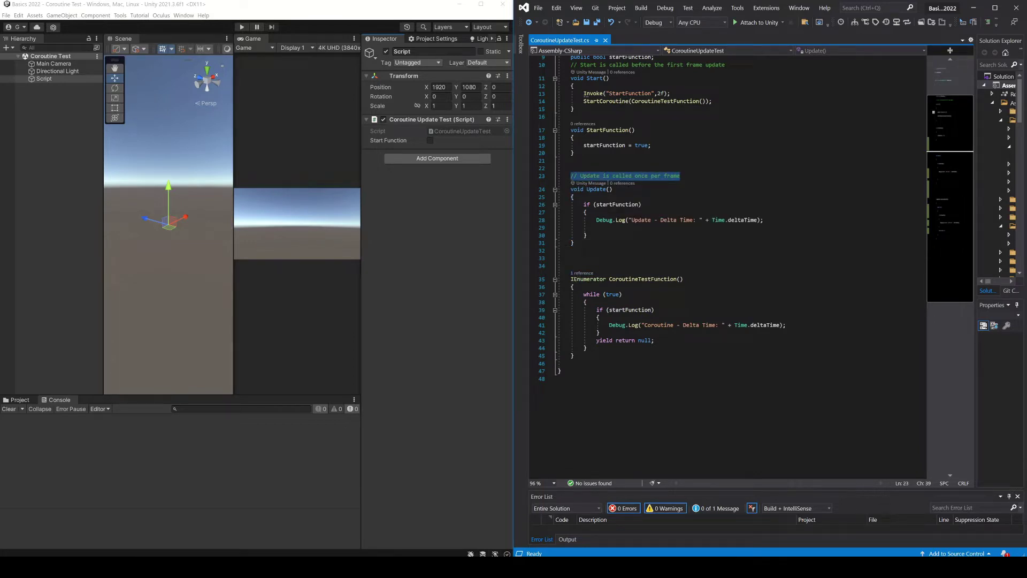
pyautogui.click(588, 266)
pyautogui.scroll(3, 548, 334)
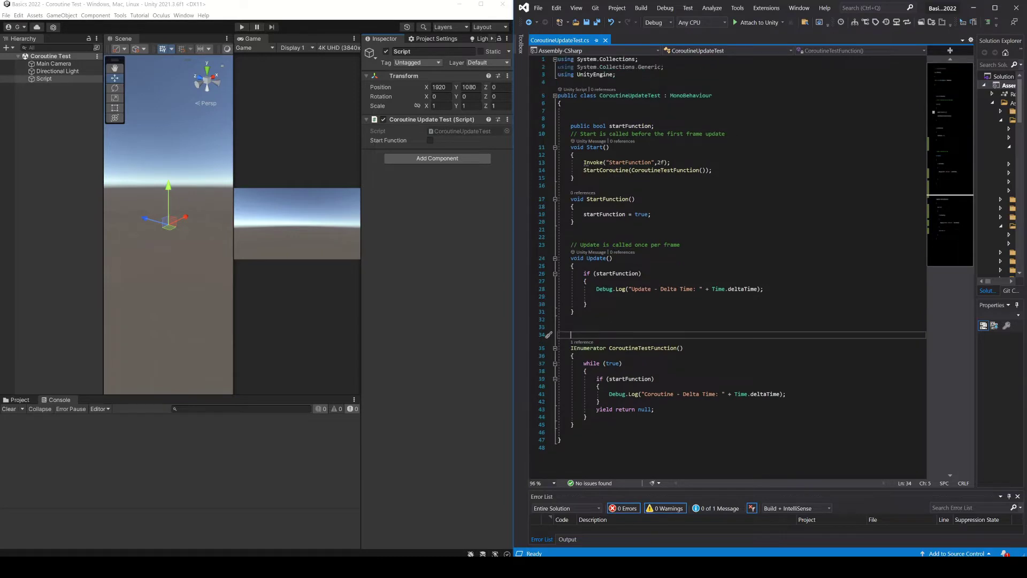
pyautogui.scroll(-1, 728, 268)
pyautogui.moveTo(583, 340); pyautogui.dragTo(599, 378)
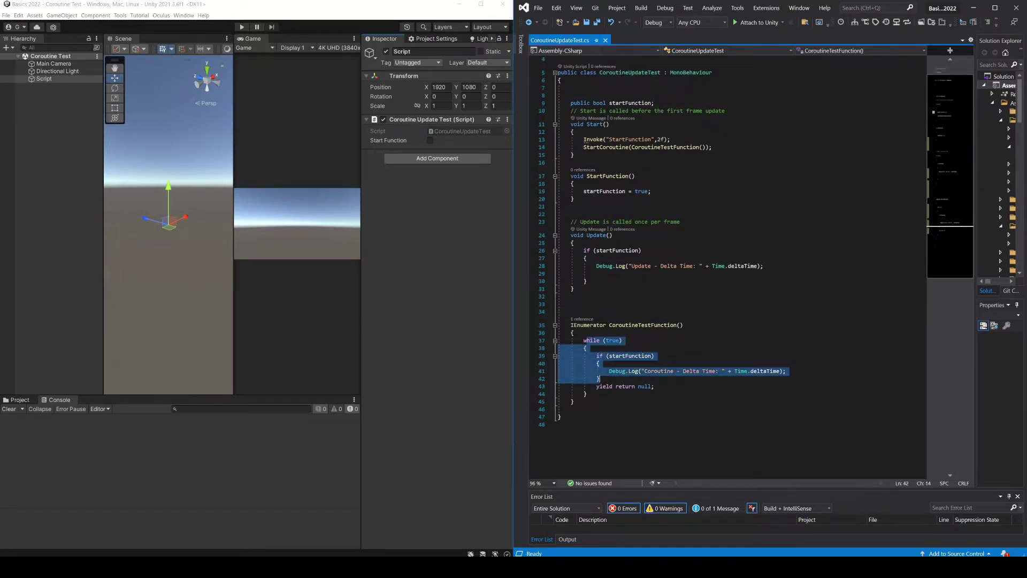
pyautogui.click(572, 409)
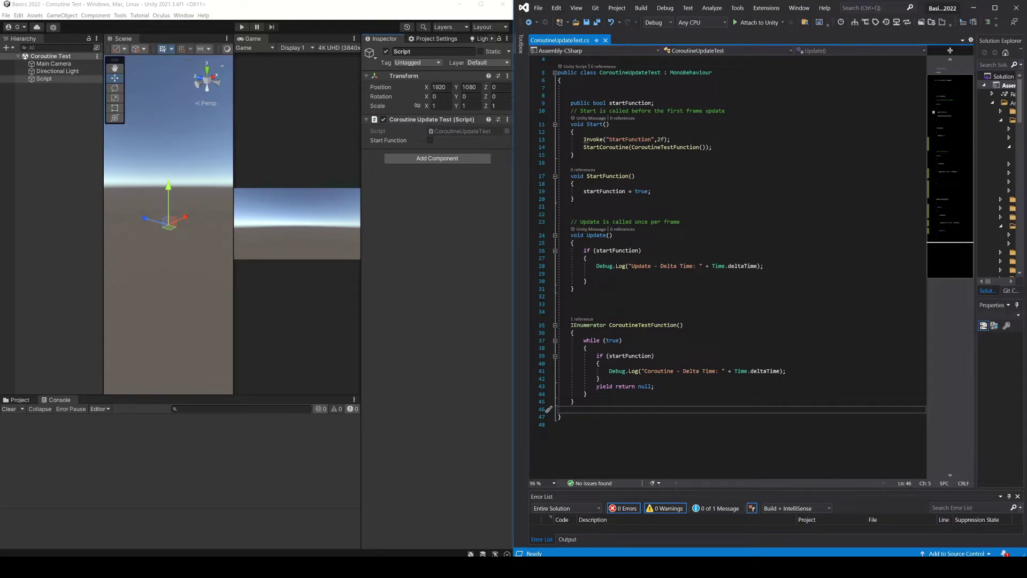
# Review Update's Debug.Log line, its Update/Coroutine message words and the startFunction flag uses.
pyautogui.scroll(1, 735, 288)
pyautogui.click(734, 289)
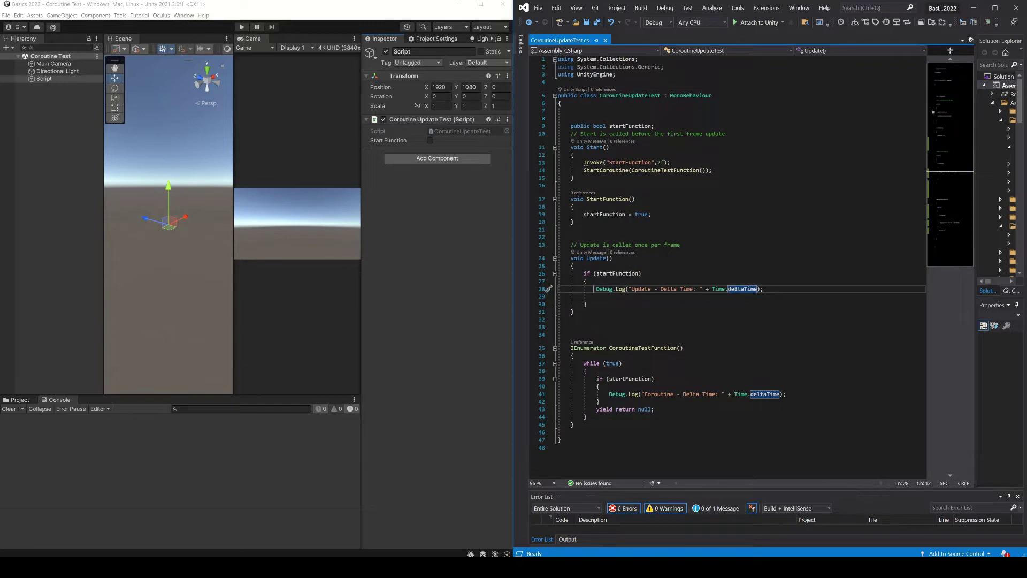
pyautogui.moveTo(593, 289); pyautogui.dragTo(764, 288)
pyautogui.moveTo(608, 393); pyautogui.dragTo(786, 394)
pyautogui.click(588, 304)
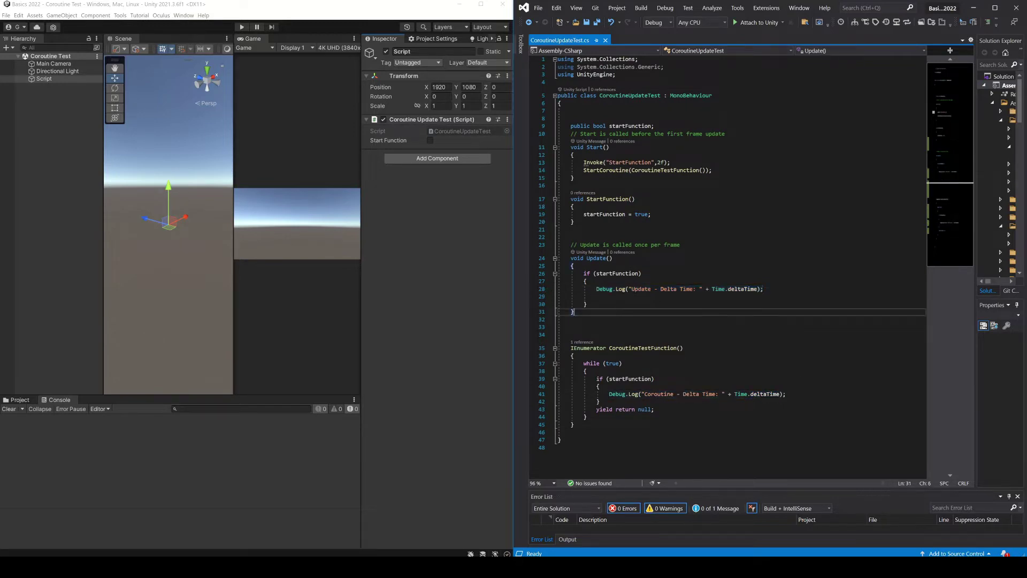
pyautogui.doubleClick(641, 288)
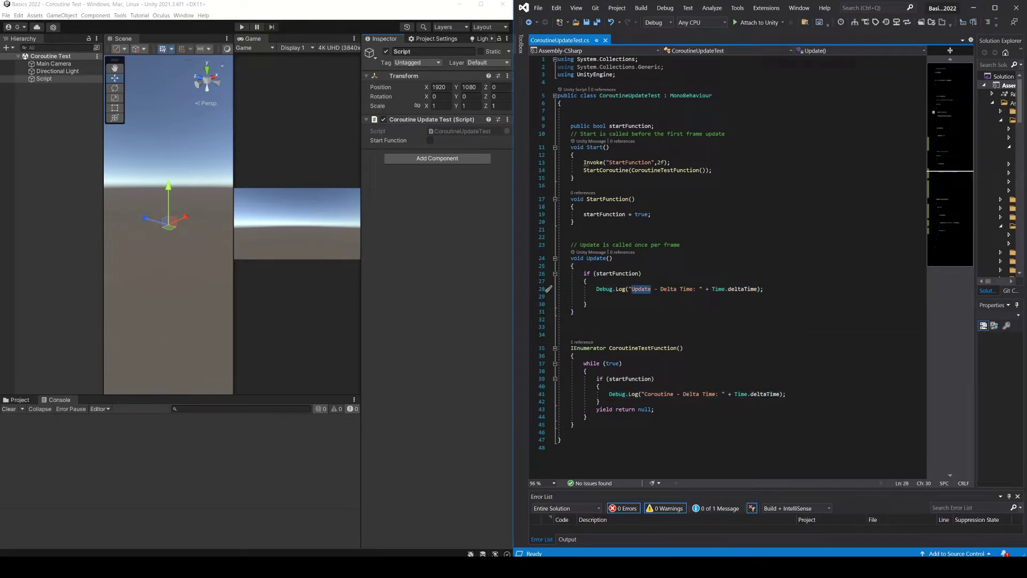
pyautogui.doubleClick(658, 394)
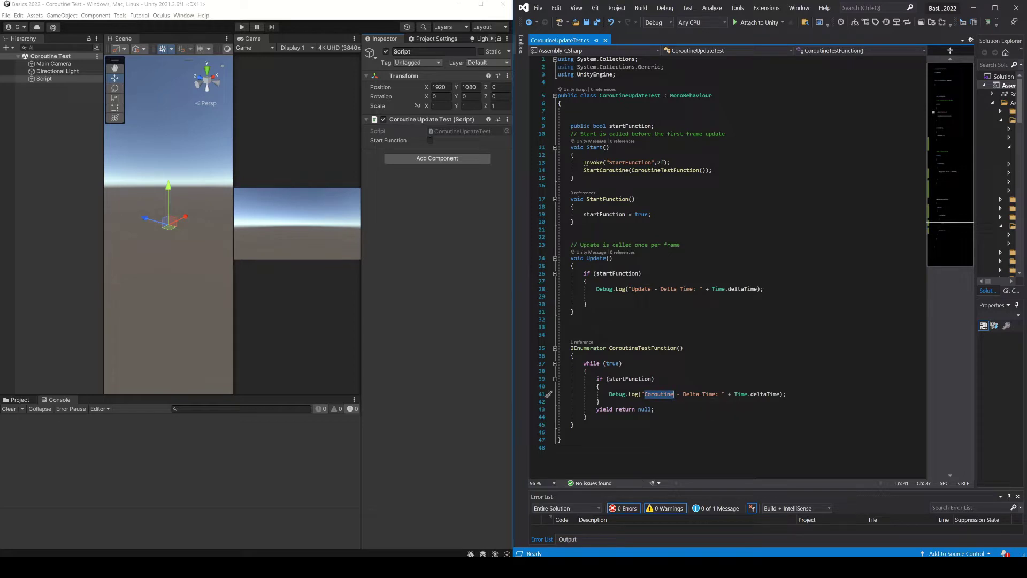
pyautogui.doubleClick(630, 126)
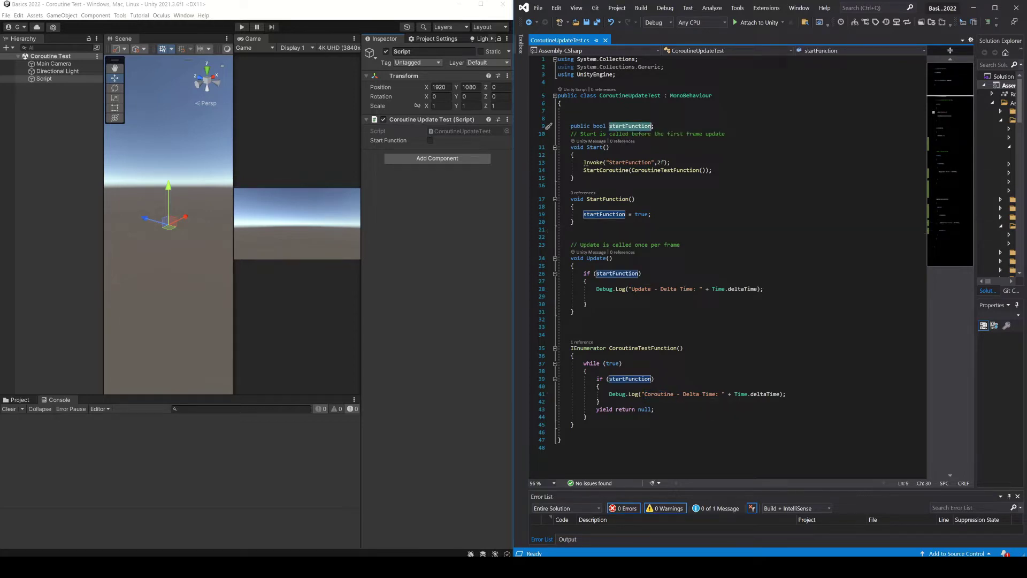
pyautogui.press('Down')
pyautogui.press('Down')
pyautogui.press('Down')
pyautogui.press('Down')
pyautogui.press('Down')
pyautogui.press('Down')
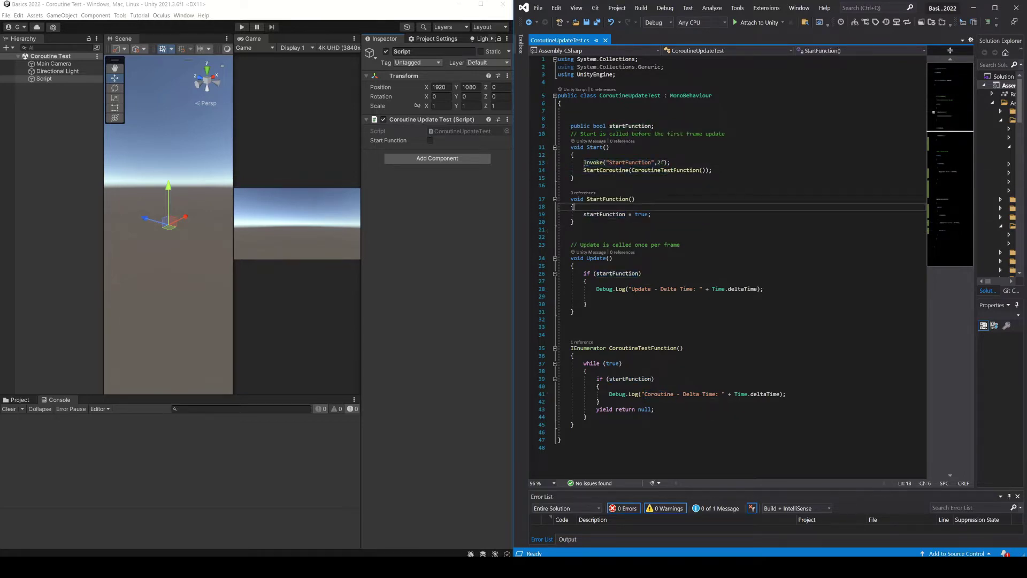
pyautogui.press('Down')
pyautogui.press('Down')
pyautogui.press('Down')
pyautogui.press('Down')
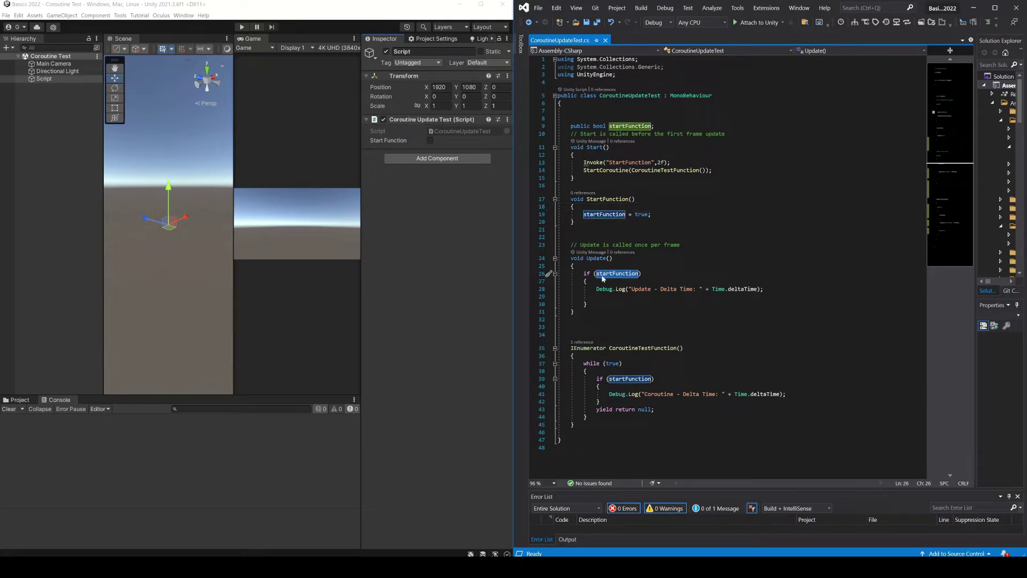
pyautogui.press('Down')
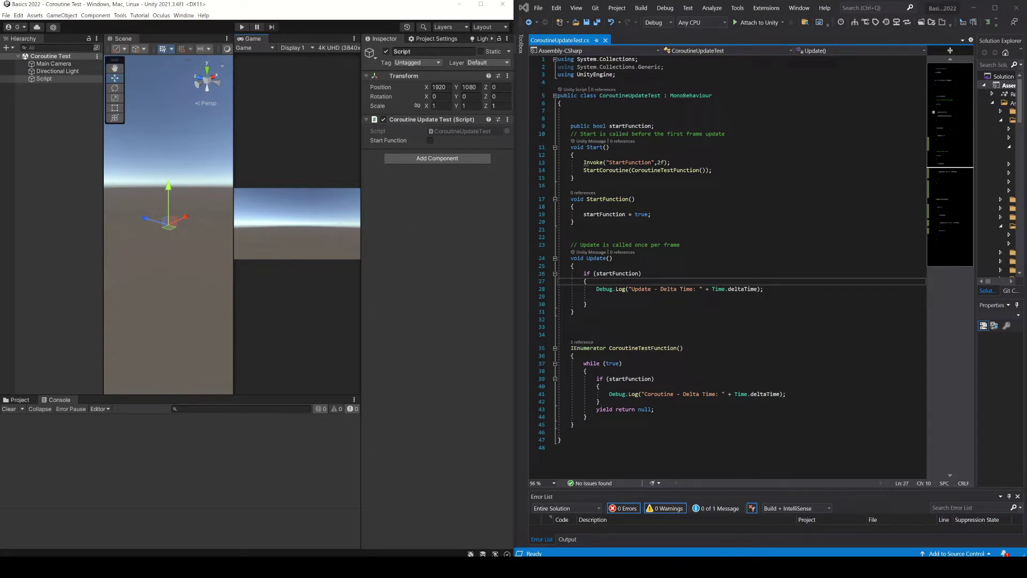
# Select Update's log line, then the coroutine loop body and its yield return null statement.
pyautogui.press('Down')
pyautogui.press('Home')
pyautogui.hotkey('shift', 'End')
pyautogui.scroll(-1, 588, 342)
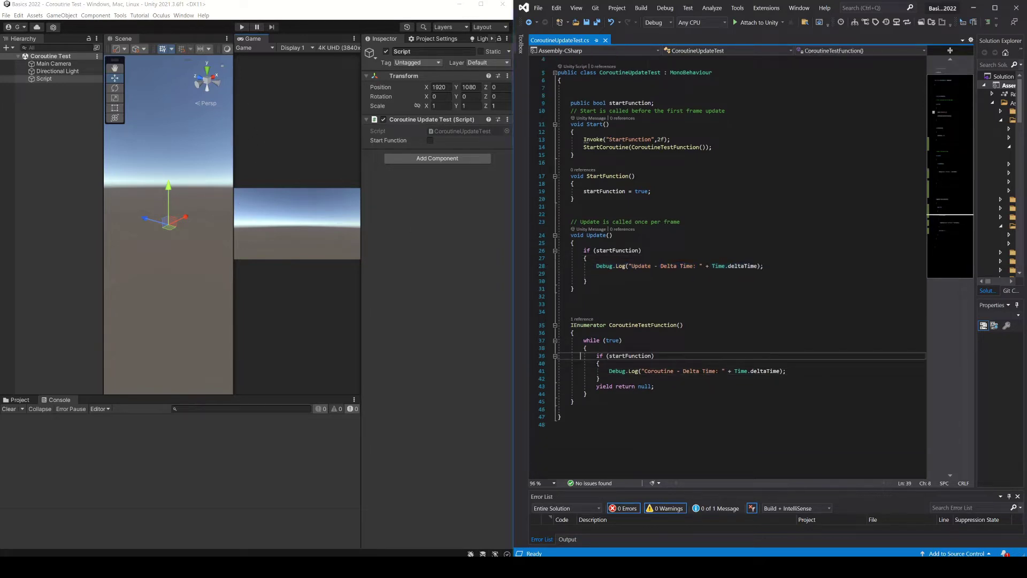
pyautogui.moveTo(583, 340); pyautogui.dragTo(604, 387)
pyautogui.hotkey('shift', 'Down')
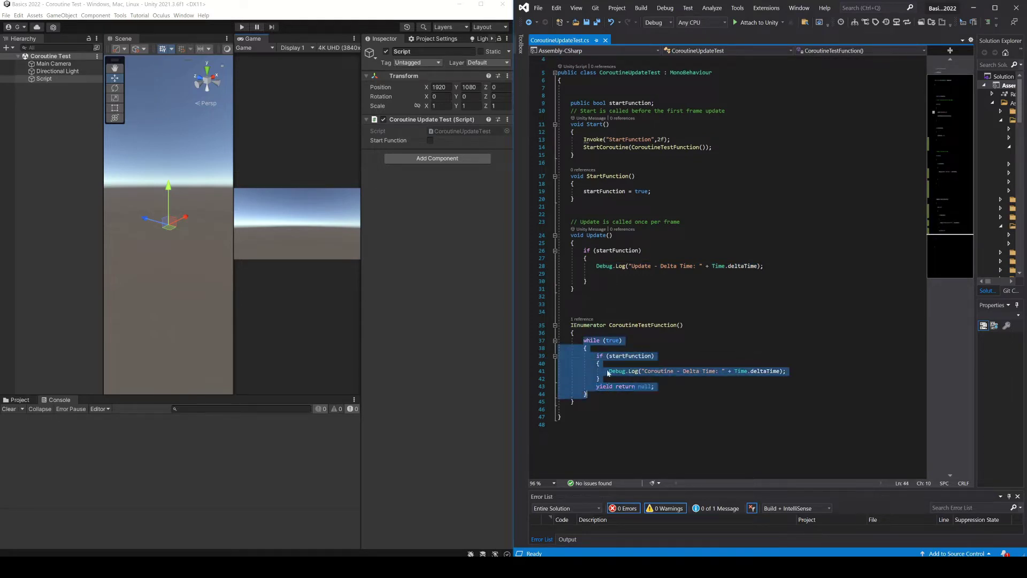
pyautogui.doubleClick(612, 341)
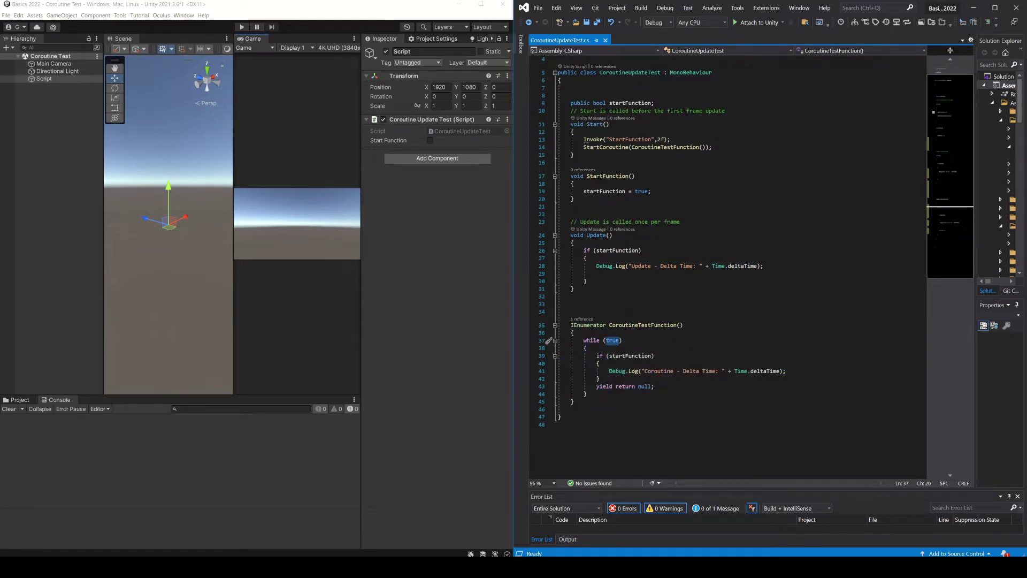
pyautogui.moveTo(590, 356); pyautogui.dragTo(649, 386)
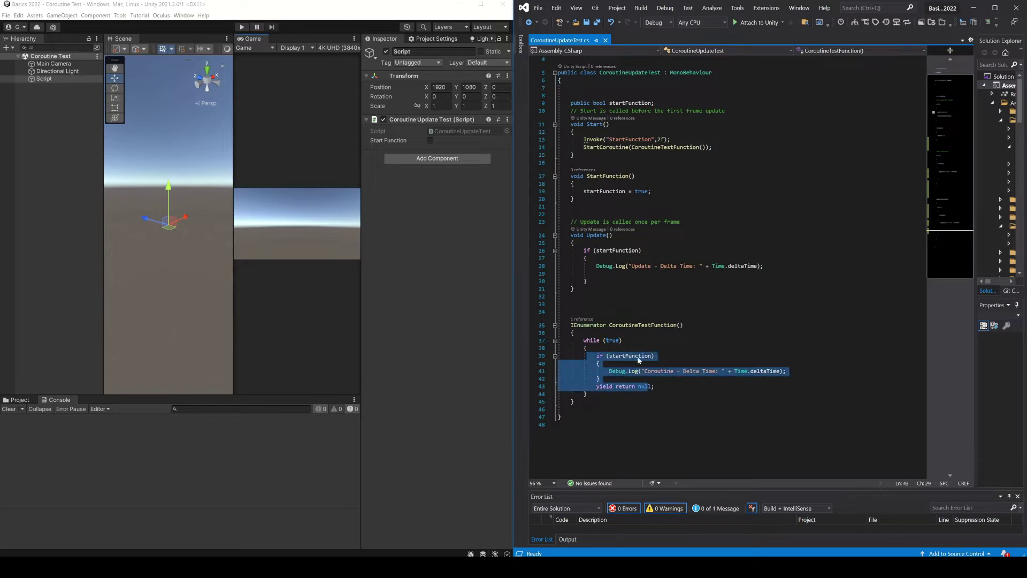
pyautogui.click(654, 386)
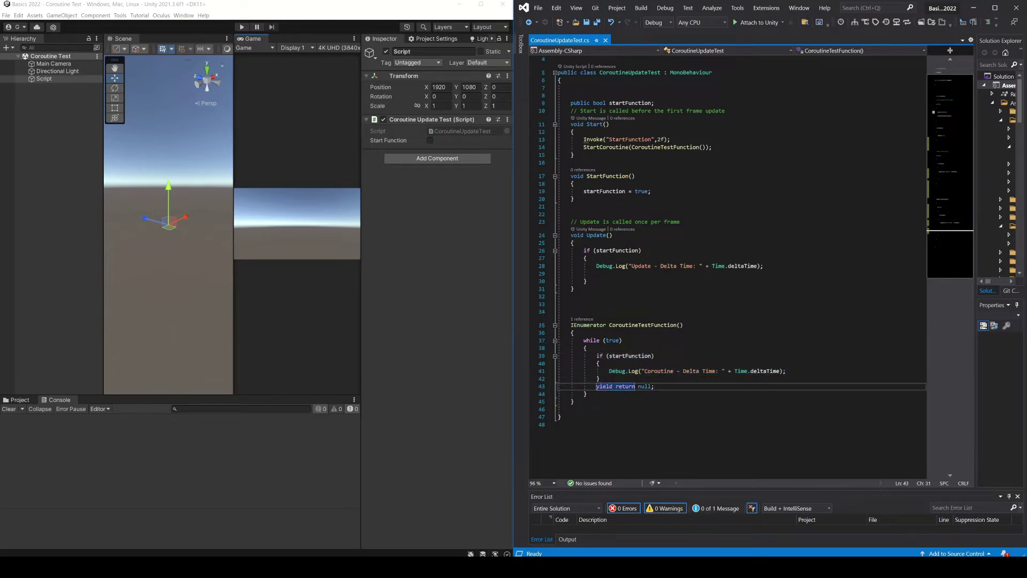
pyautogui.click(649, 386)
pyautogui.press('Home')
pyautogui.hotkey('shift', 'End')
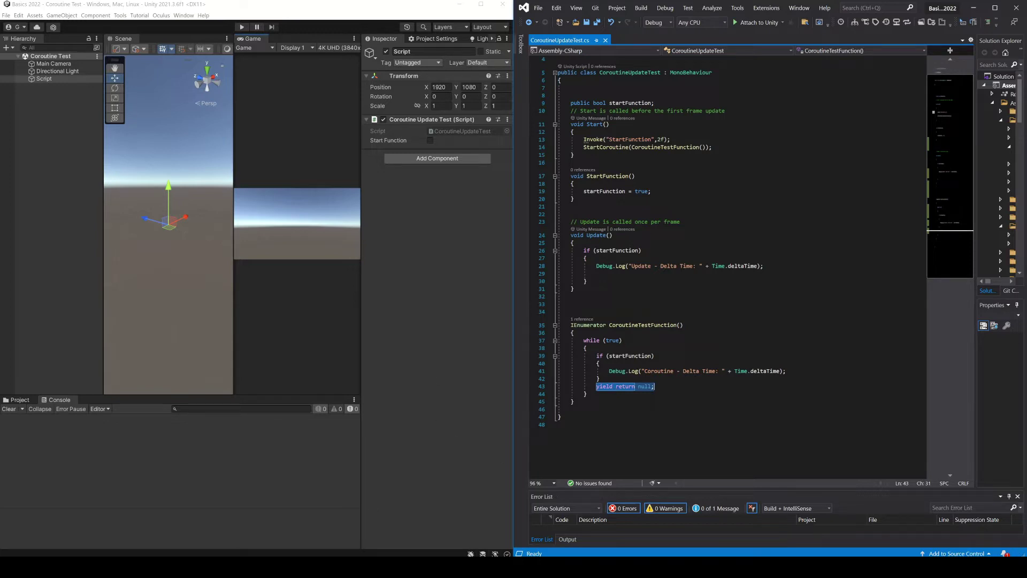
# Run the scene in Unity, pause it, and enlarge the Console to show more log lines.
pyautogui.click(292, 26)
pyautogui.click(242, 27)
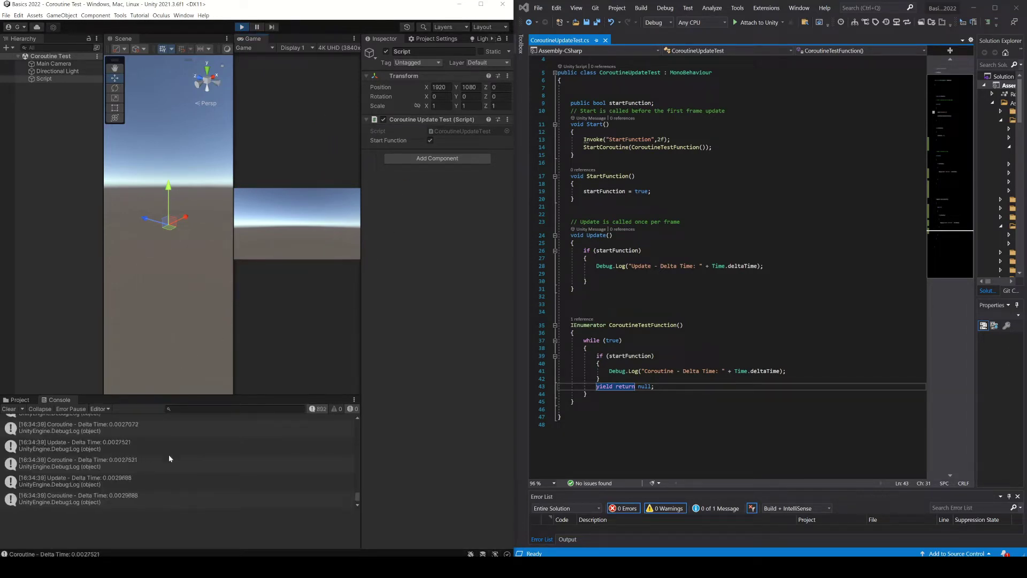
pyautogui.click(257, 27)
pyautogui.scroll(3, 209, 431)
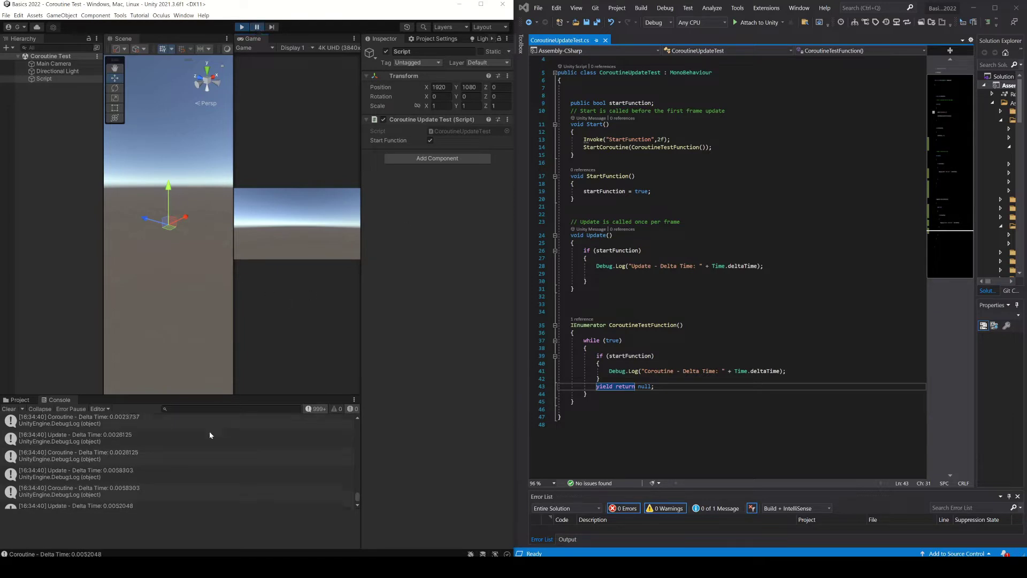
pyautogui.moveTo(175, 398); pyautogui.dragTo(171, 184)
pyautogui.scroll(1, 169, 370)
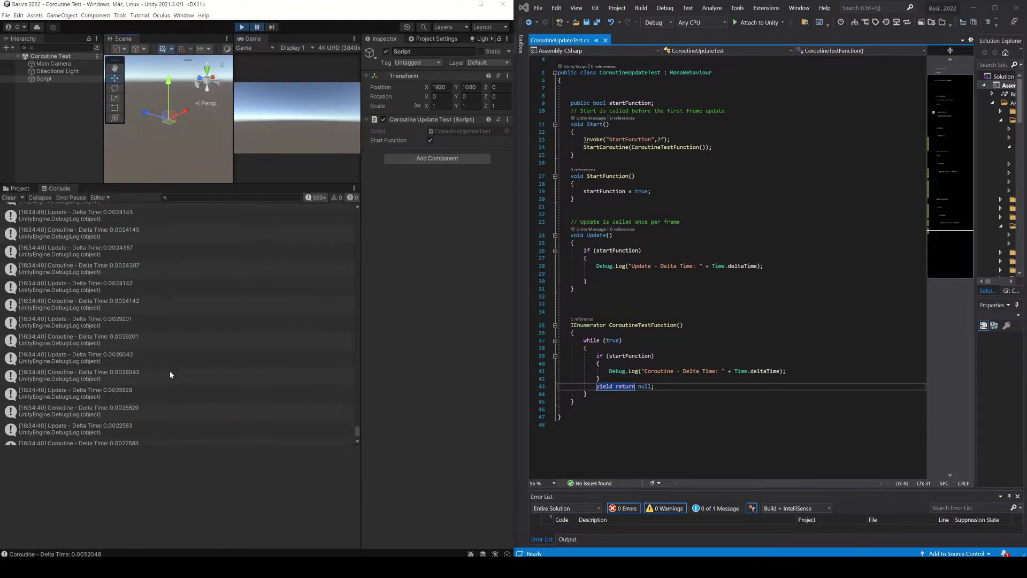
# Compare matching Update and Coroutine delta time entries such as 0.0029201 and 0.0026042.
pyautogui.click(61, 323)
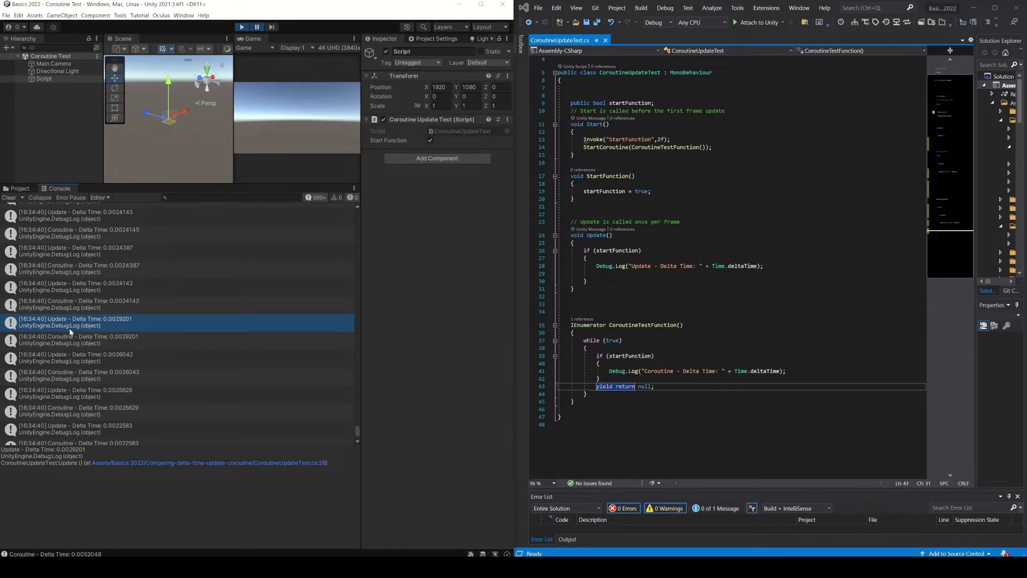
pyautogui.click(72, 341)
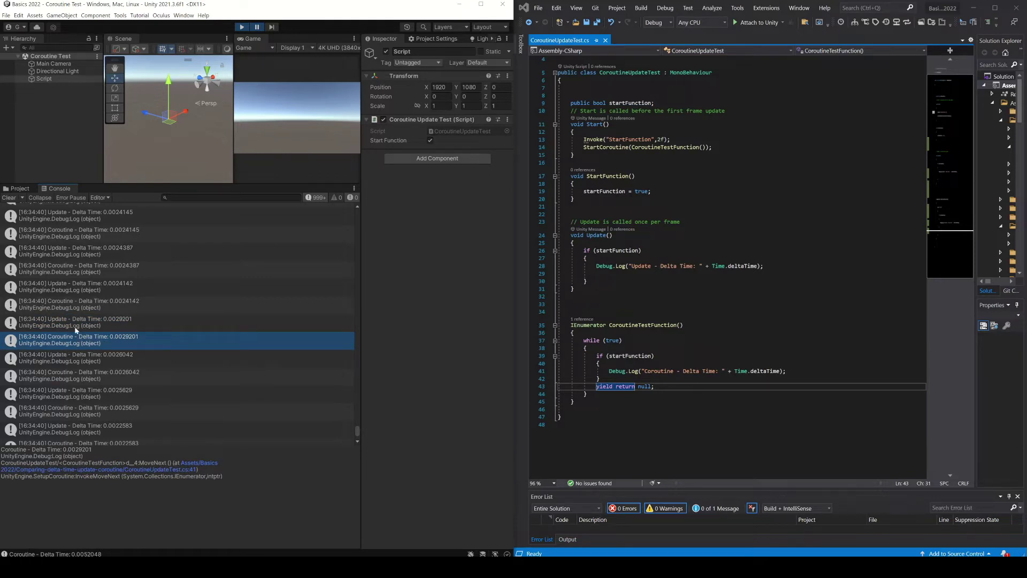
pyautogui.click(76, 330)
pyautogui.click(84, 345)
pyautogui.click(81, 359)
pyautogui.scroll(-1, 78, 363)
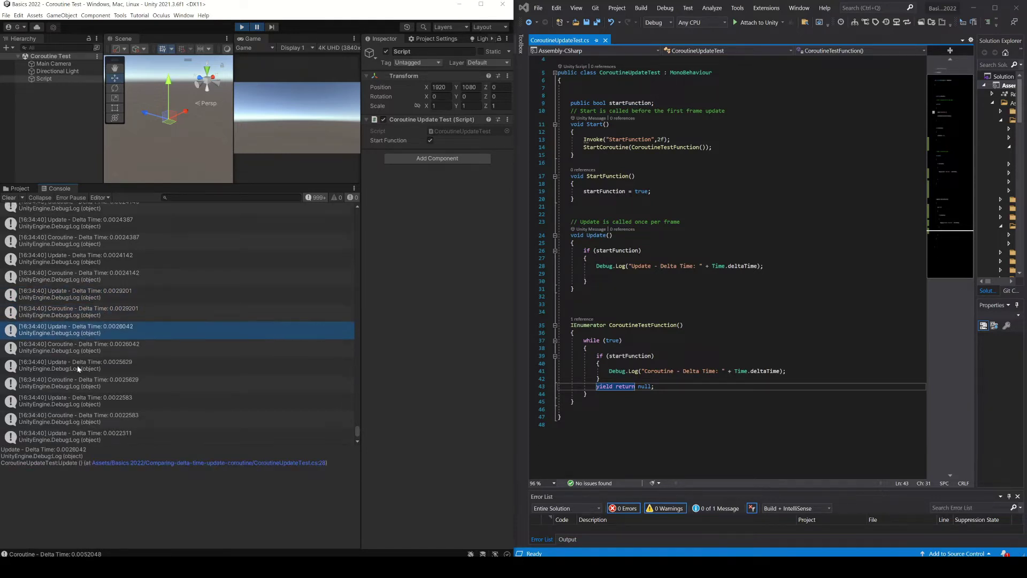
pyautogui.scroll(2, 63, 344)
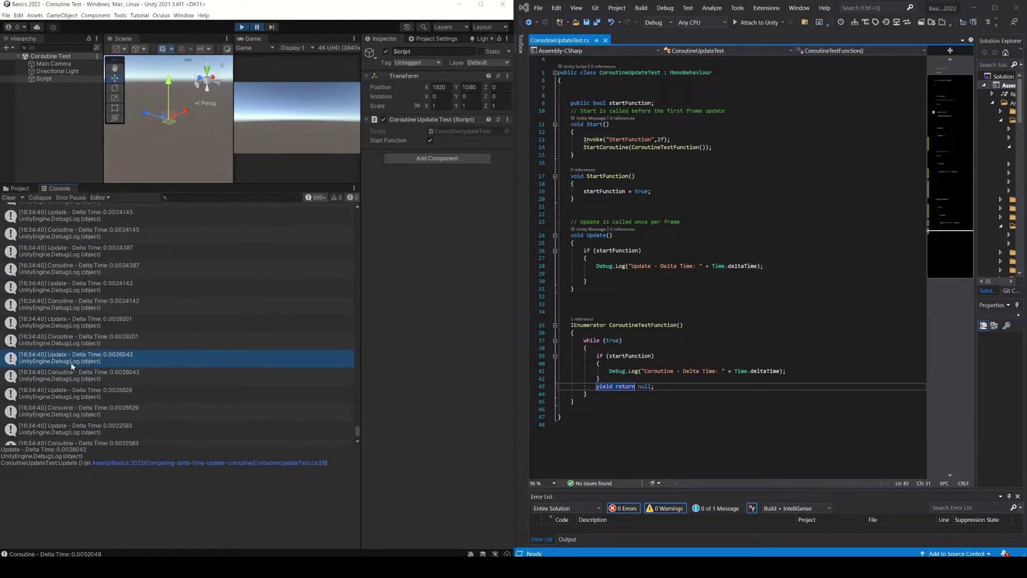
pyautogui.click(107, 322)
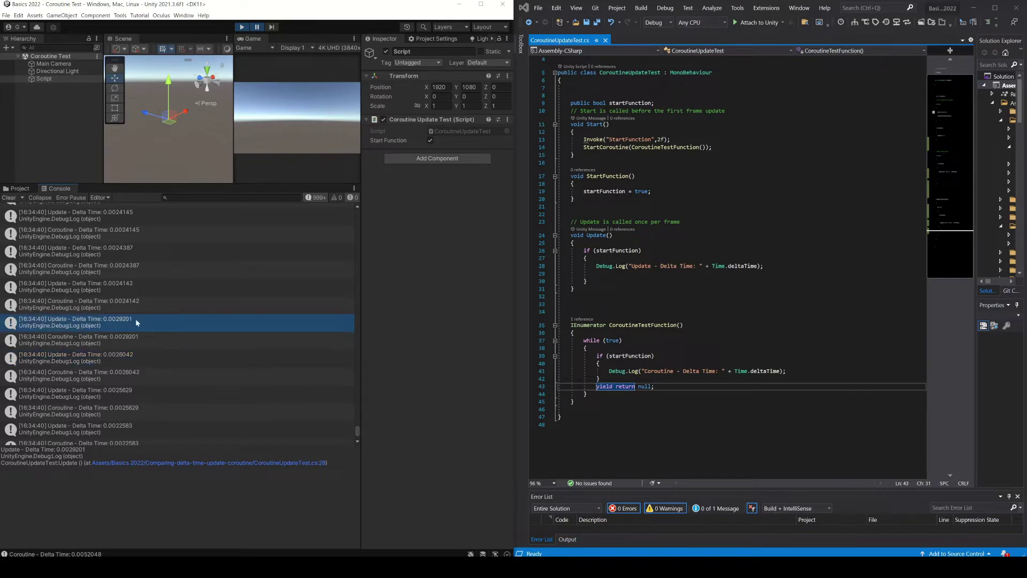
pyautogui.click(123, 337)
pyautogui.click(119, 324)
pyautogui.click(119, 339)
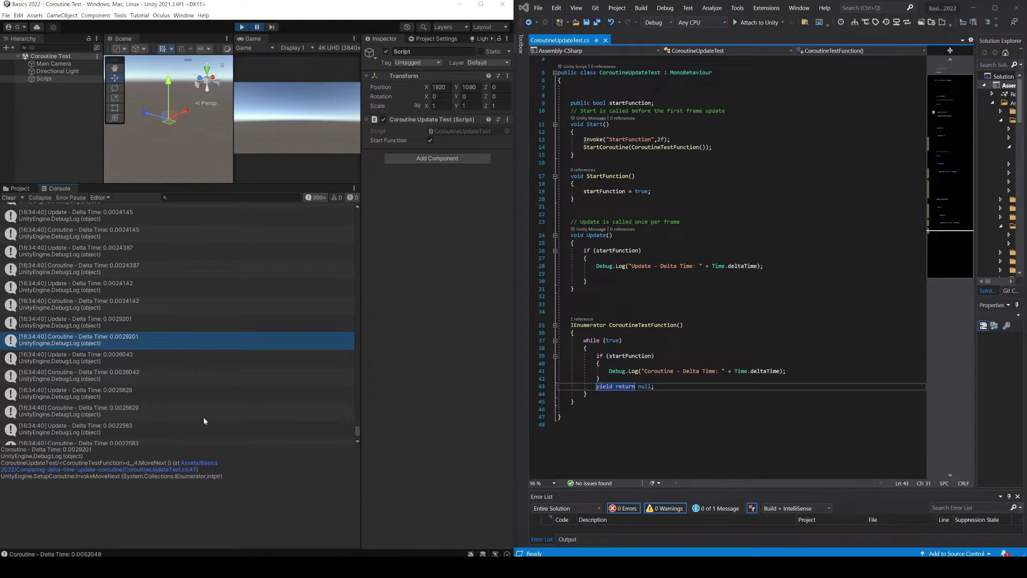
# Compare the logging if blocks inside Update and inside the coroutine.
pyautogui.click(596, 274)
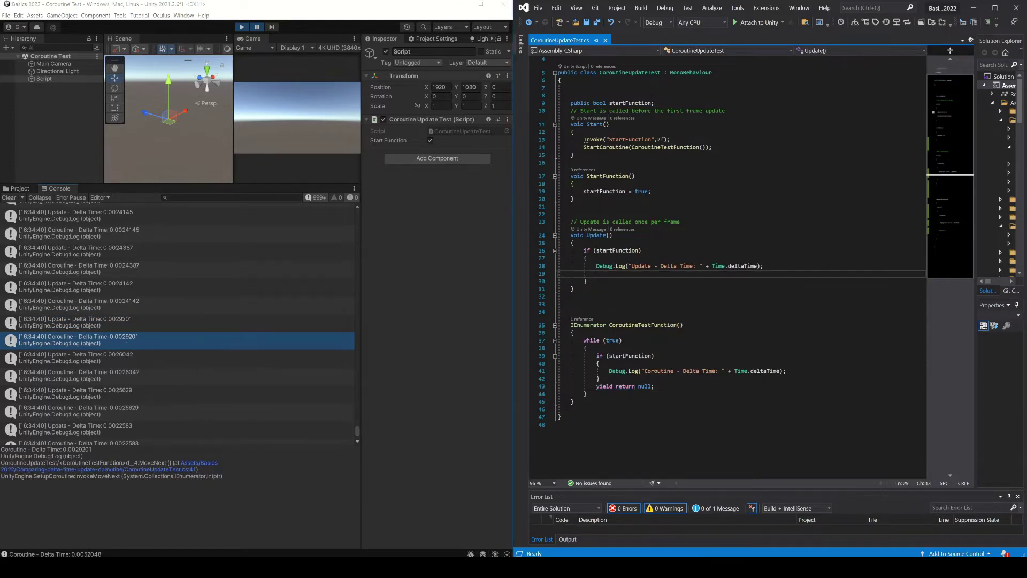
pyautogui.moveTo(583, 251); pyautogui.dragTo(587, 281)
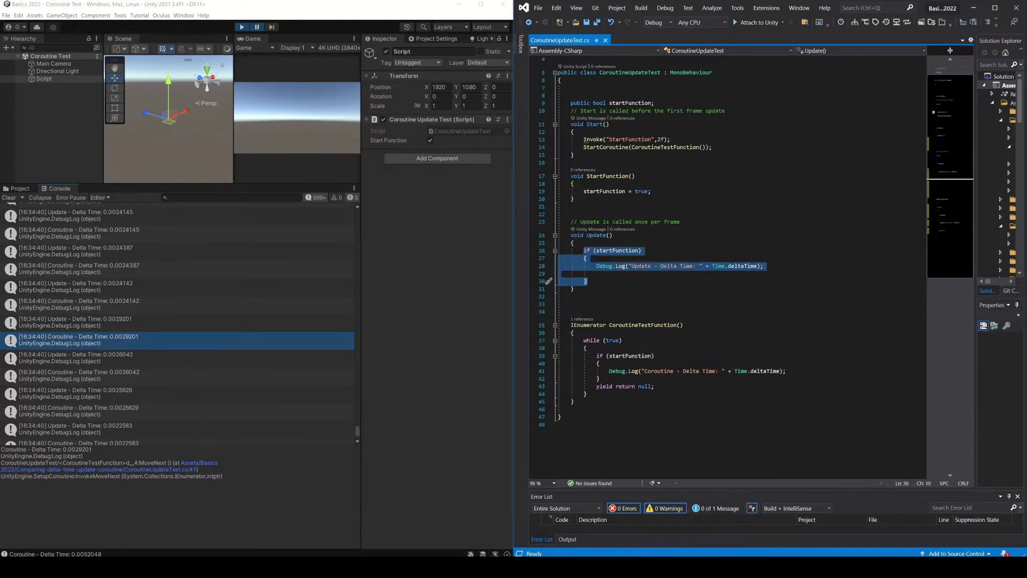
pyautogui.moveTo(597, 355); pyautogui.dragTo(599, 379)
pyautogui.click(654, 387)
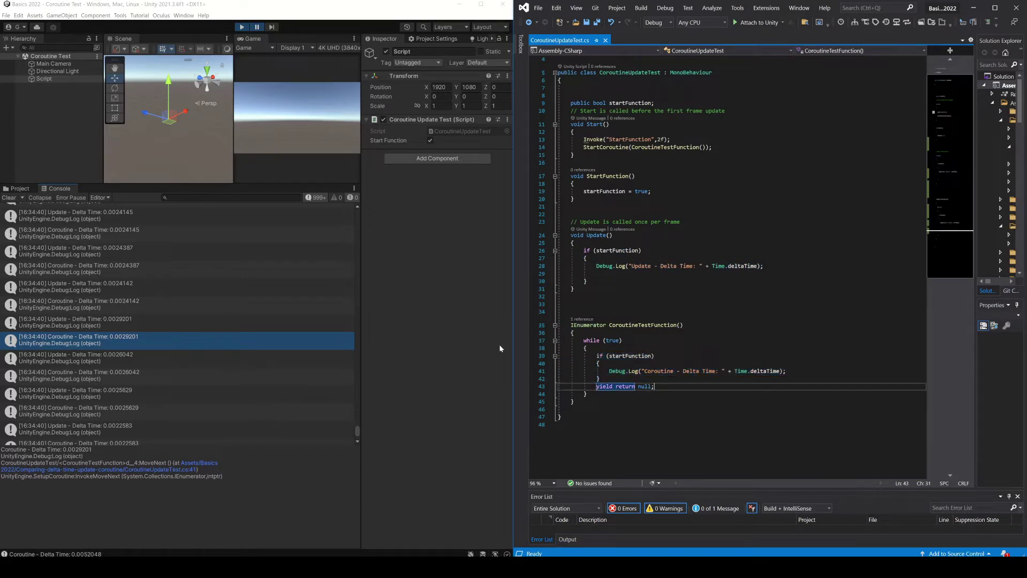
pyautogui.click(586, 258)
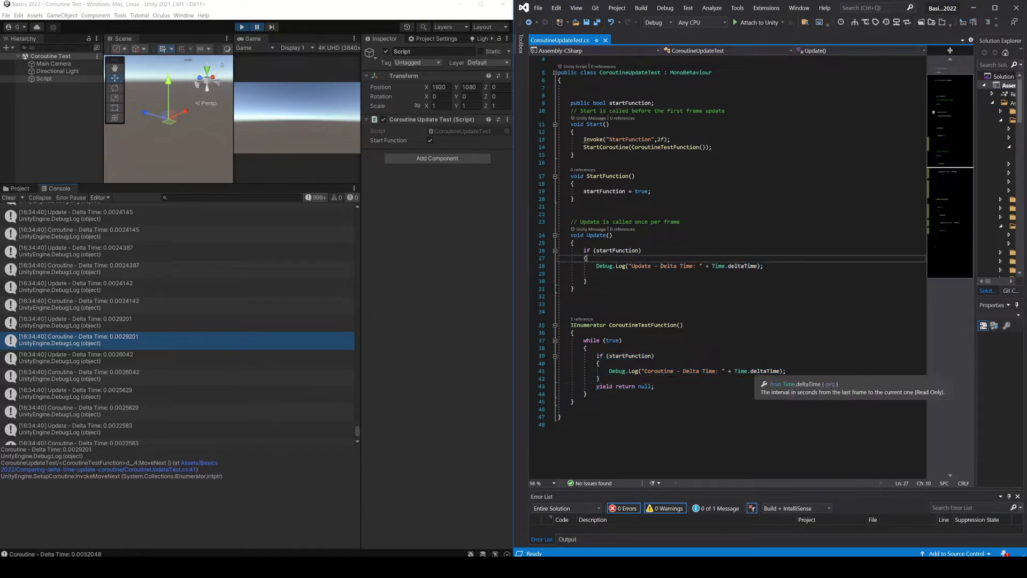
# Add an empty FixedUpdate method above Update using IntelliSense completion.
pyautogui.click(570, 214)
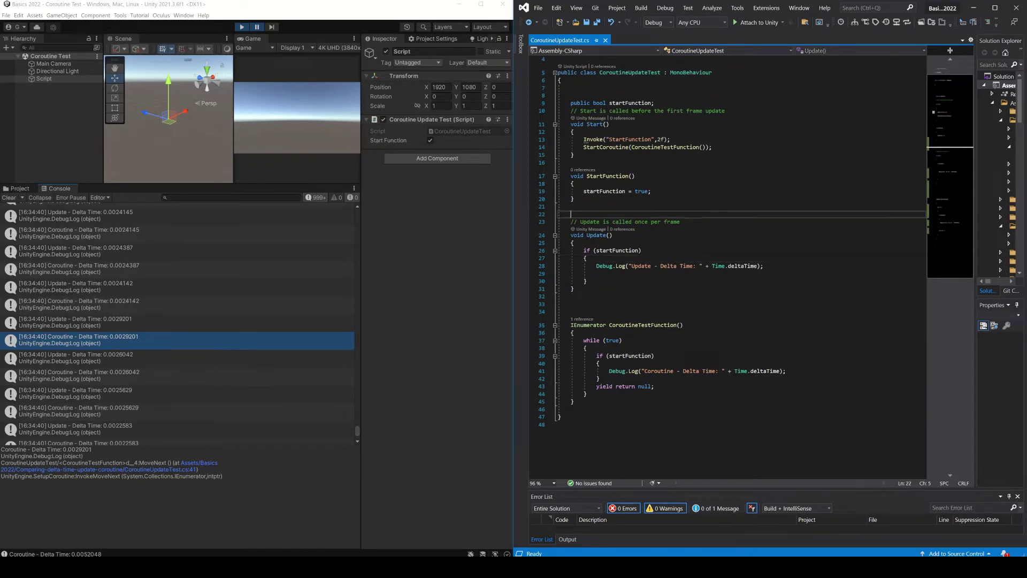
pyautogui.press('Return')
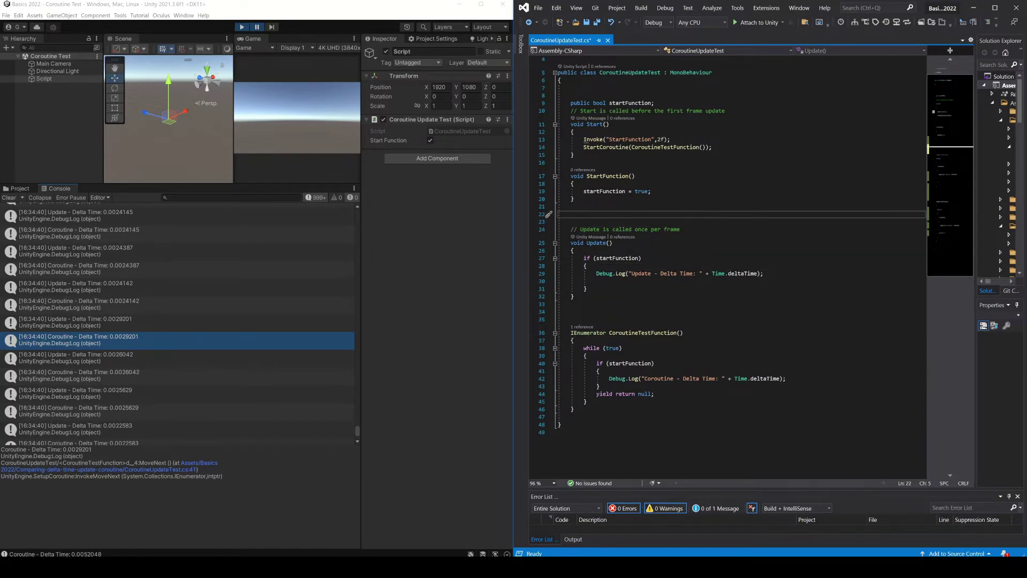
pyautogui.write('void Fi')
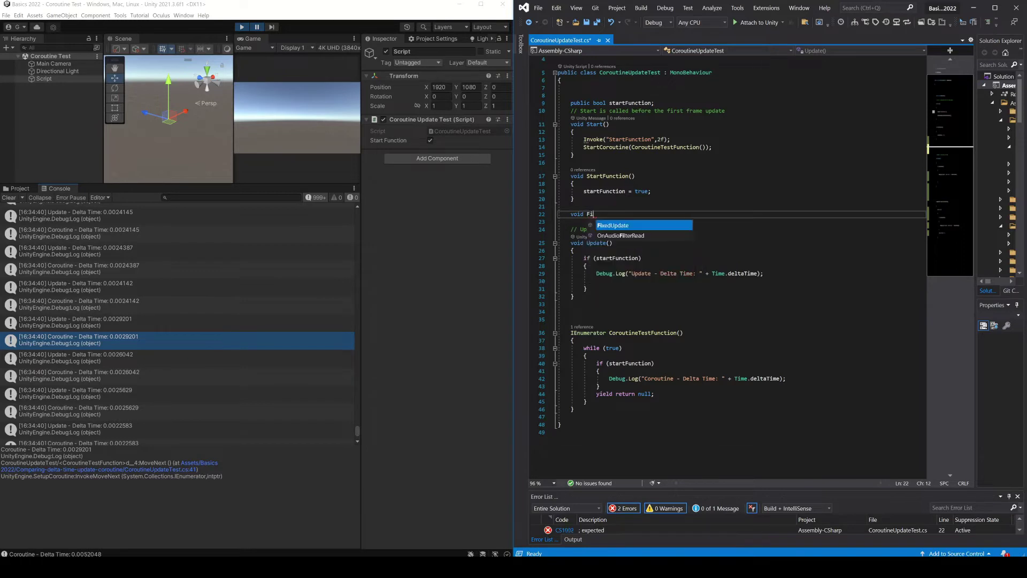
pyautogui.press('Tab')
# Copy Update's if block into FixedUpdate, change the message to 'FixedUpdate', and save.
pyautogui.moveTo(587, 317)
pyautogui.mouseDown()
pyautogui.moveTo(558, 310)
pyautogui.moveTo(558, 285)
pyautogui.mouseUp()
pyautogui.hotkey('ctrl', 'c')
pyautogui.click(561, 235)
pyautogui.hotkey('ctrl', 'v')
pyautogui.press('Up')
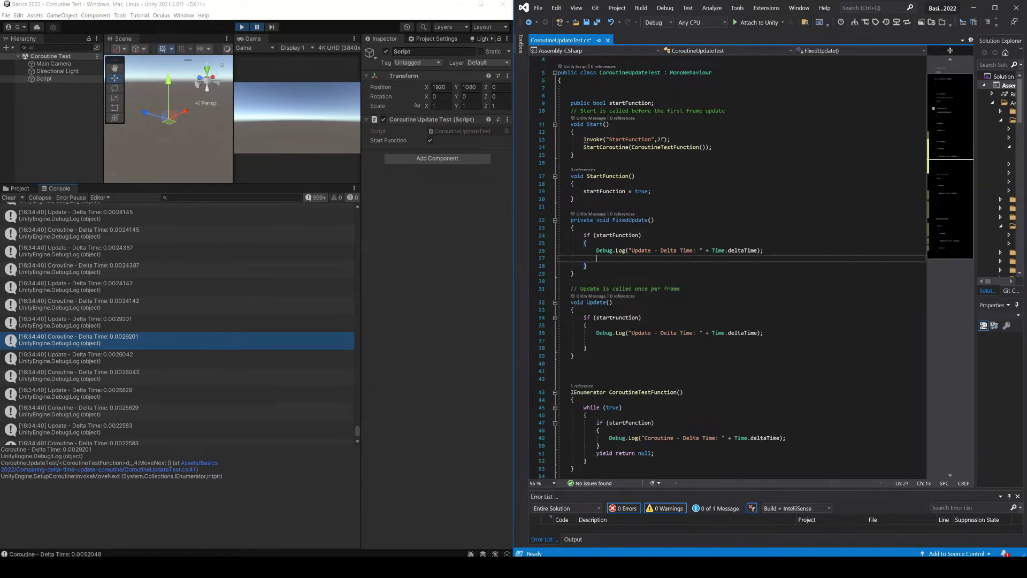
pyautogui.press('Up')
pyautogui.hotkey('ctrl', 'Right')
pyautogui.hotkey('ctrl', 'Right')
pyautogui.hotkey('ctrl', 'Right')
pyautogui.write('Fixed')
pyautogui.hotkey('ctrl', 's')
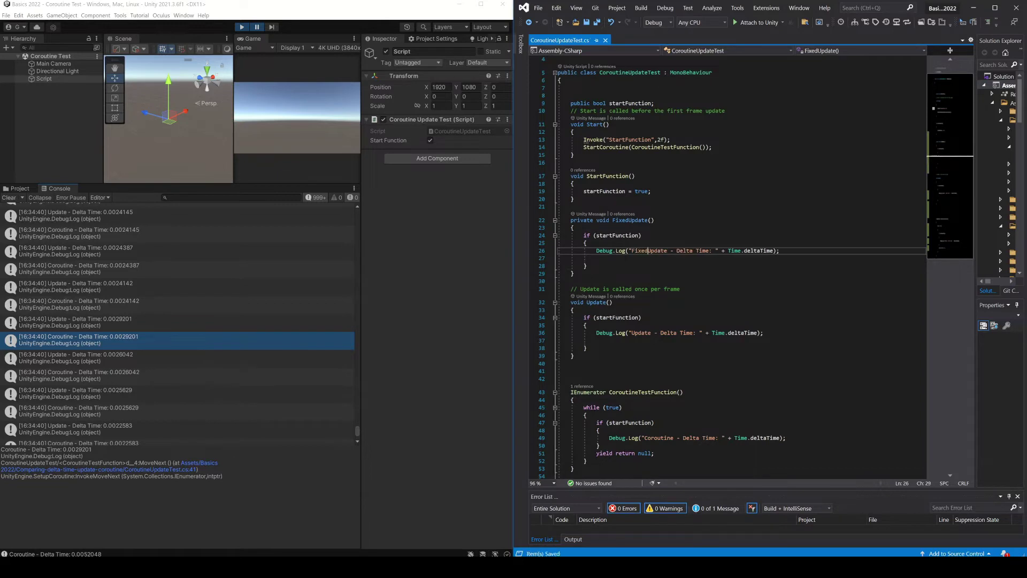
pyautogui.press('Down')
pyautogui.press('Down')
pyautogui.press('Down')
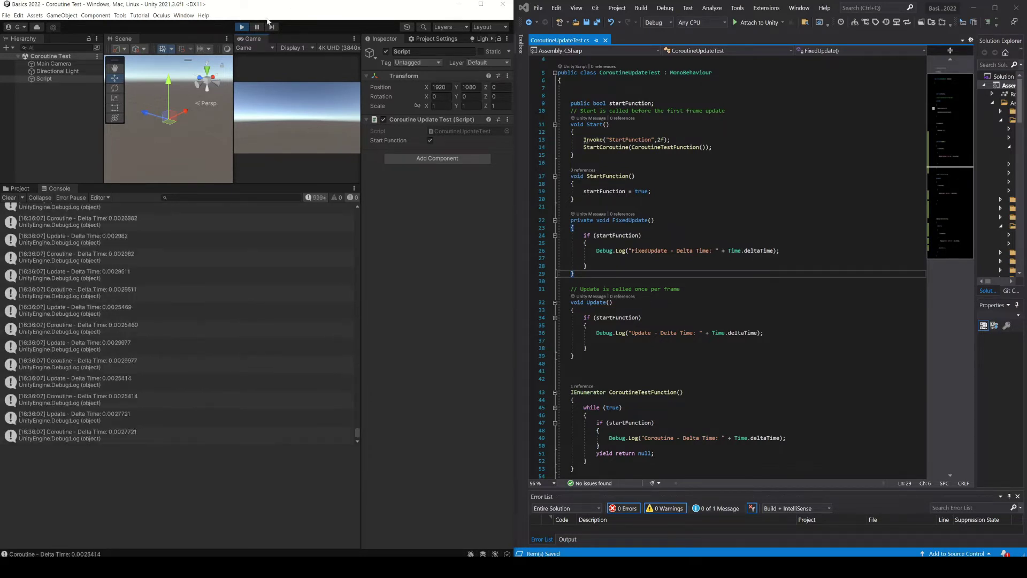
# Compare Update and Coroutine entries (about 0.0024–0.0029) with the first FixedUpdate 0.02 entry.
pyautogui.click(73, 304)
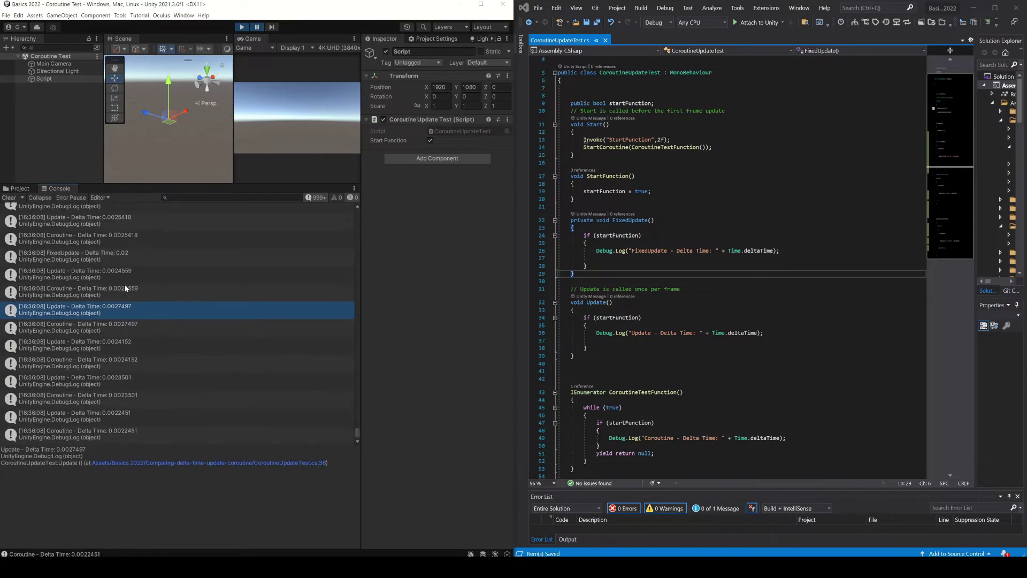
pyautogui.scroll(-3, 126, 297)
pyautogui.scroll(-2, 165, 305)
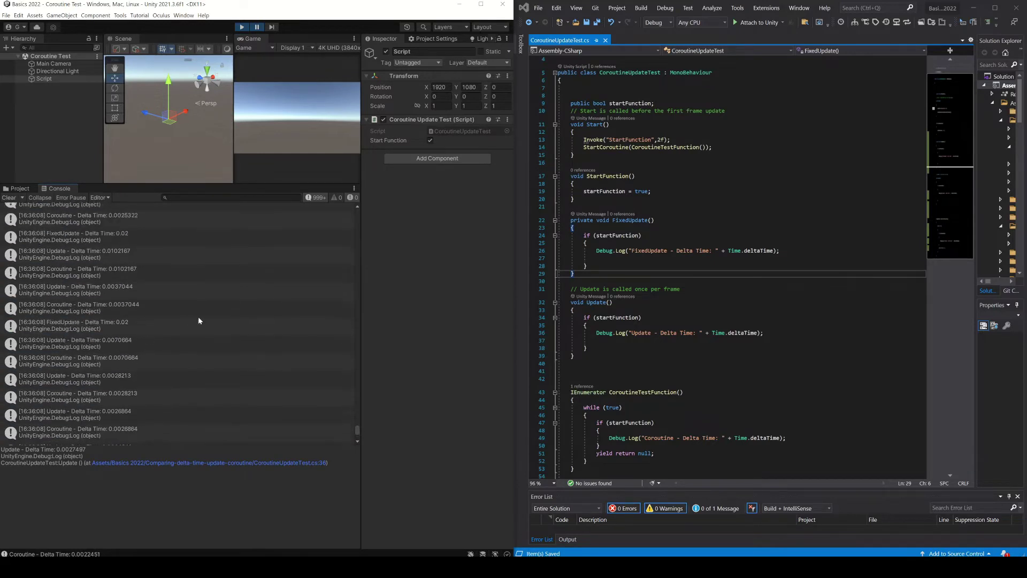
pyautogui.scroll(-2, 268, 375)
pyautogui.moveTo(356, 430); pyautogui.dragTo(356, 301)
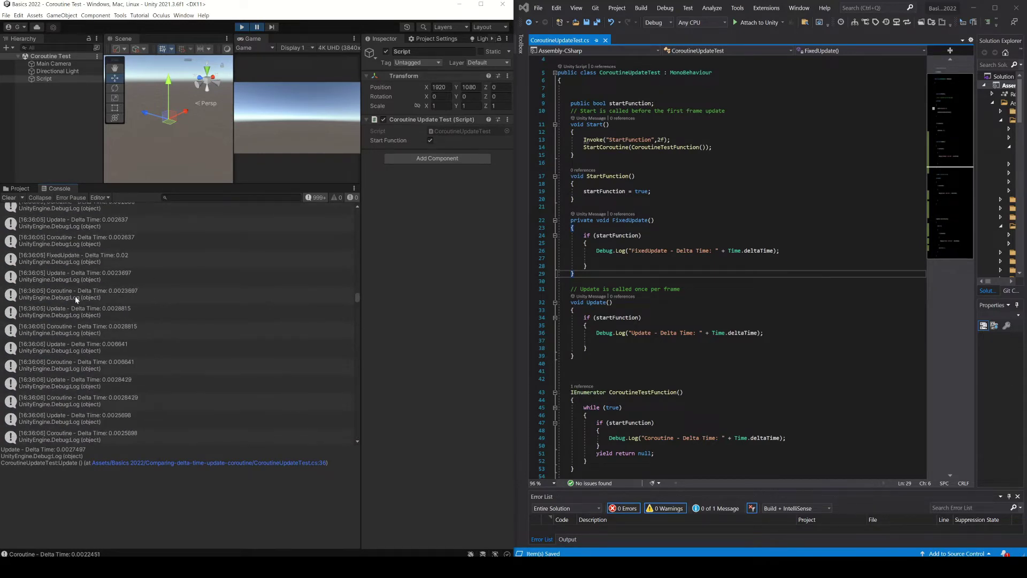
pyautogui.click(75, 297)
pyautogui.click(72, 310)
pyautogui.scroll(-1, 72, 310)
pyautogui.click(57, 306)
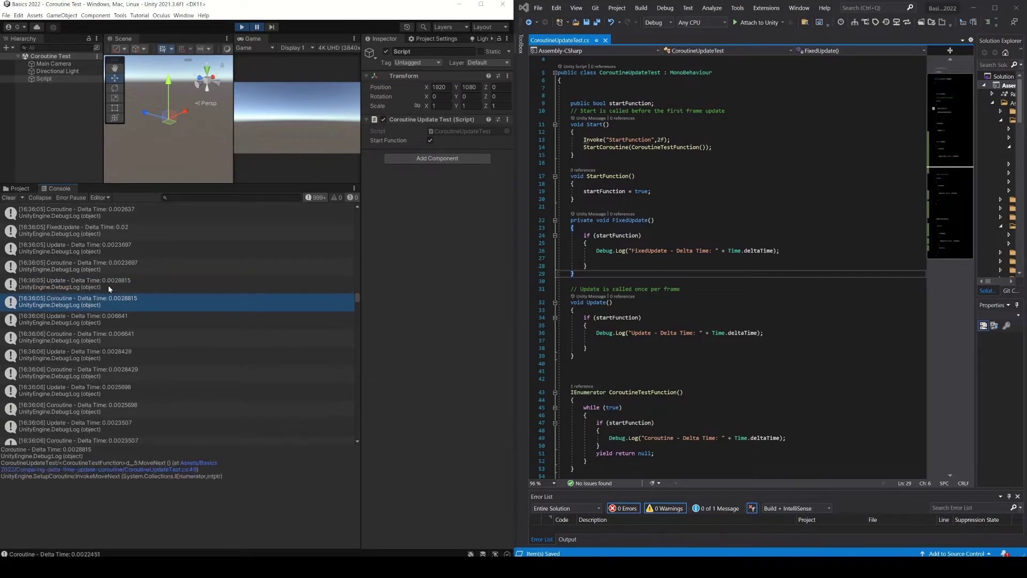
pyautogui.scroll(-1, 101, 284)
pyautogui.scroll(-2, 103, 284)
pyautogui.click(86, 381)
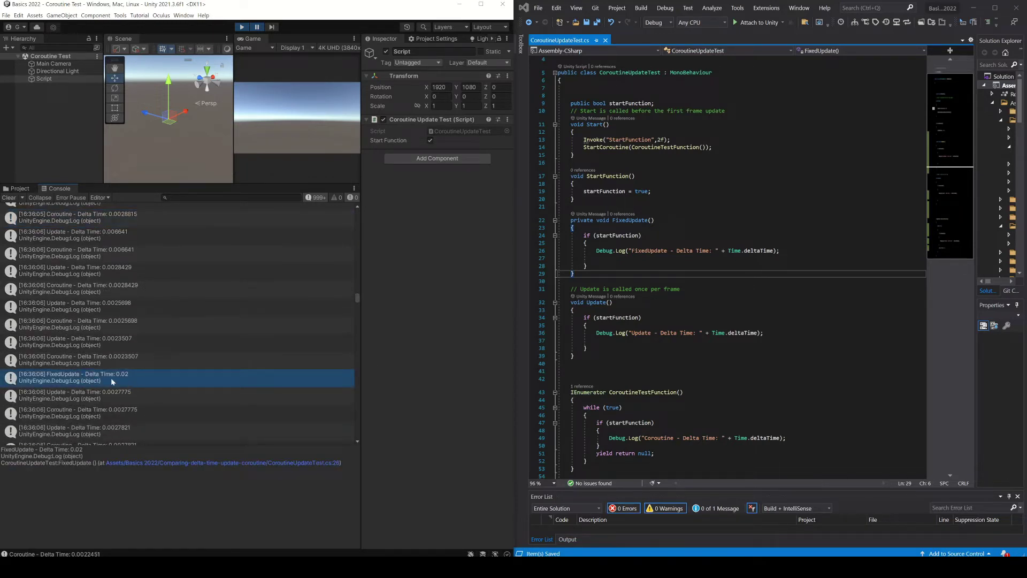
pyautogui.scroll(-1, 119, 374)
pyautogui.click(118, 369)
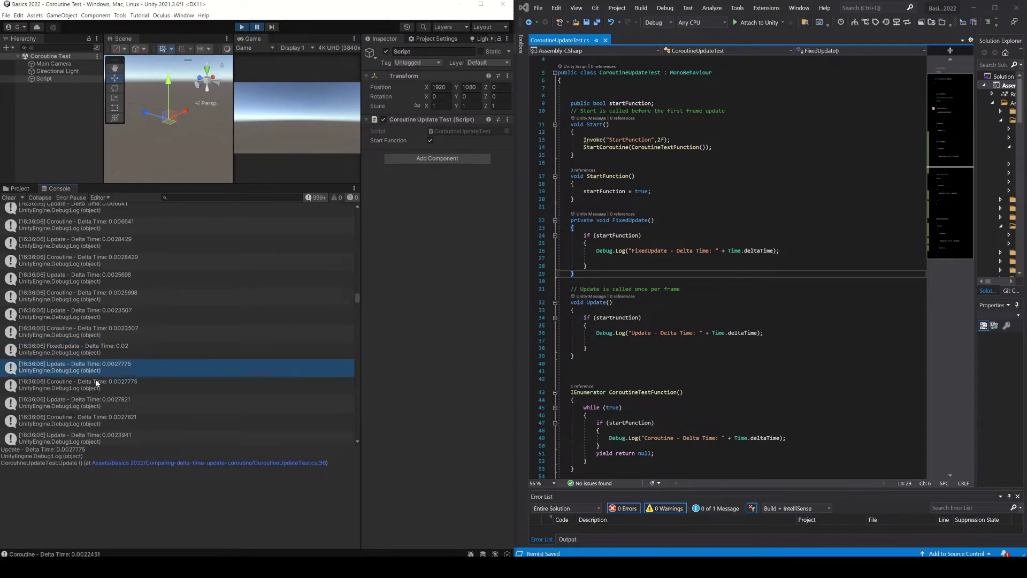
pyautogui.click(102, 381)
# Check further FixedUpdate entries reporting 0.02, then mark every deltaTime reference in the script.
pyautogui.scroll(-2, 95, 390)
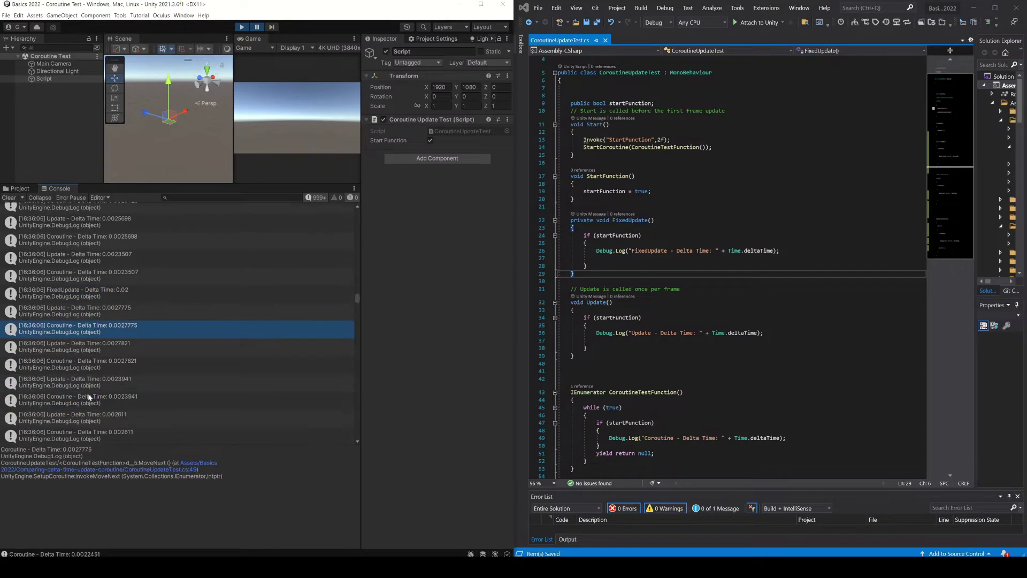
pyautogui.scroll(-1, 98, 312)
pyautogui.scroll(-1, 99, 312)
pyautogui.scroll(-1, 98, 312)
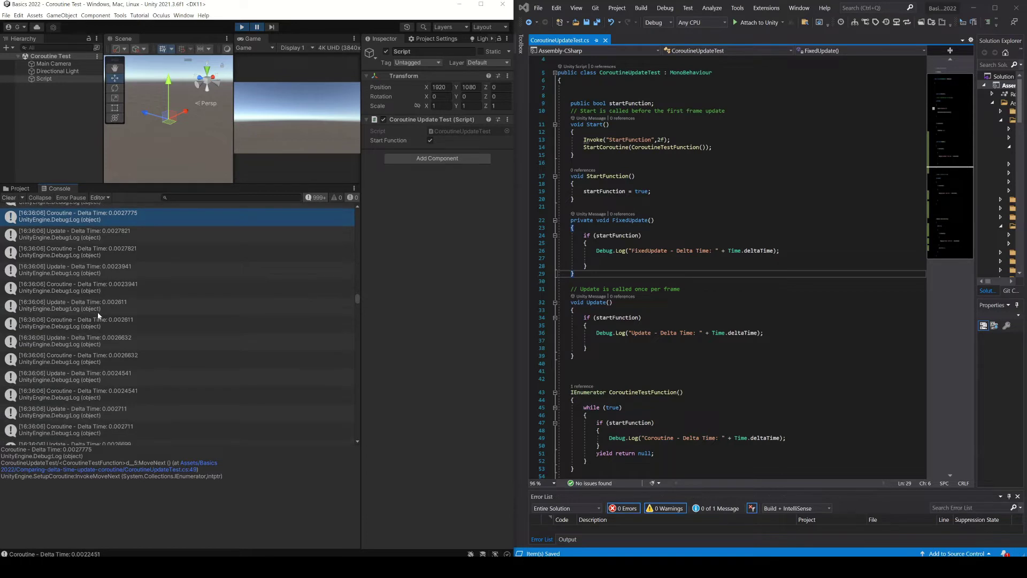
pyautogui.scroll(-1, 98, 313)
pyautogui.scroll(-1, 98, 312)
pyautogui.scroll(-2, 97, 312)
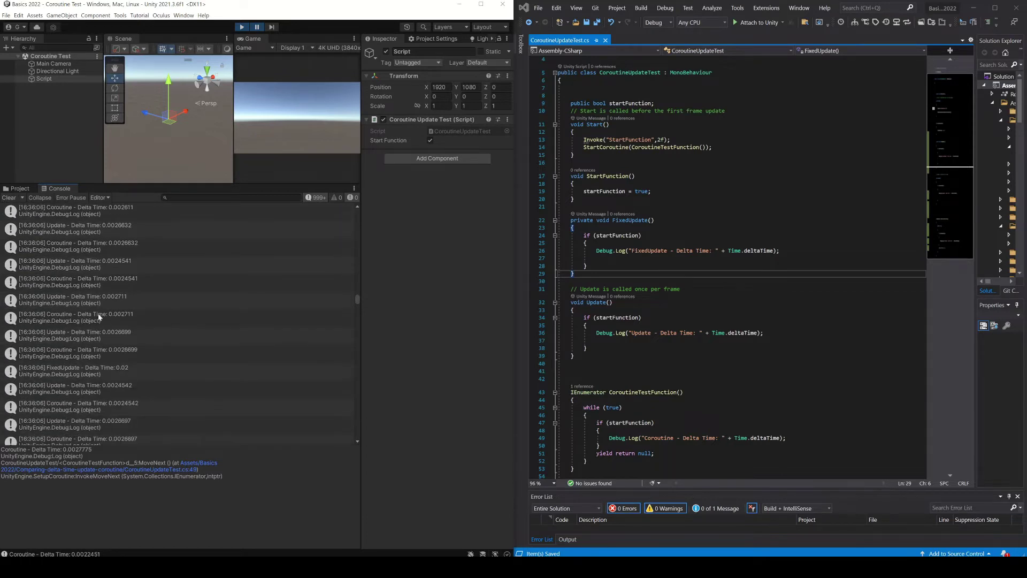
pyautogui.click(92, 367)
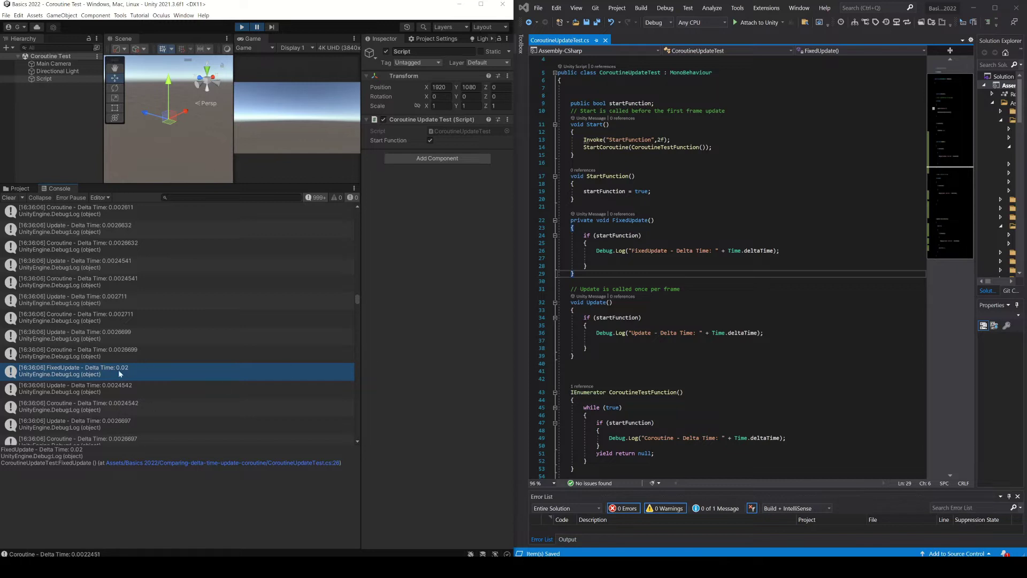
pyautogui.scroll(-2, 134, 361)
pyautogui.scroll(-2, 137, 353)
pyautogui.scroll(-2, 143, 354)
pyautogui.click(142, 355)
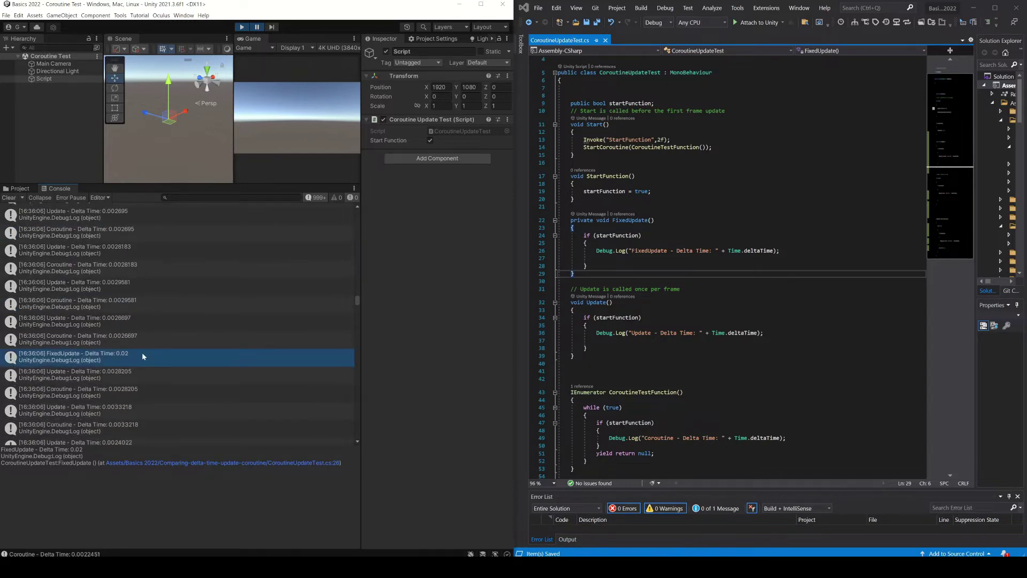
pyautogui.scroll(-2, 140, 300)
pyautogui.scroll(-2, 155, 326)
pyautogui.scroll(-1, 161, 341)
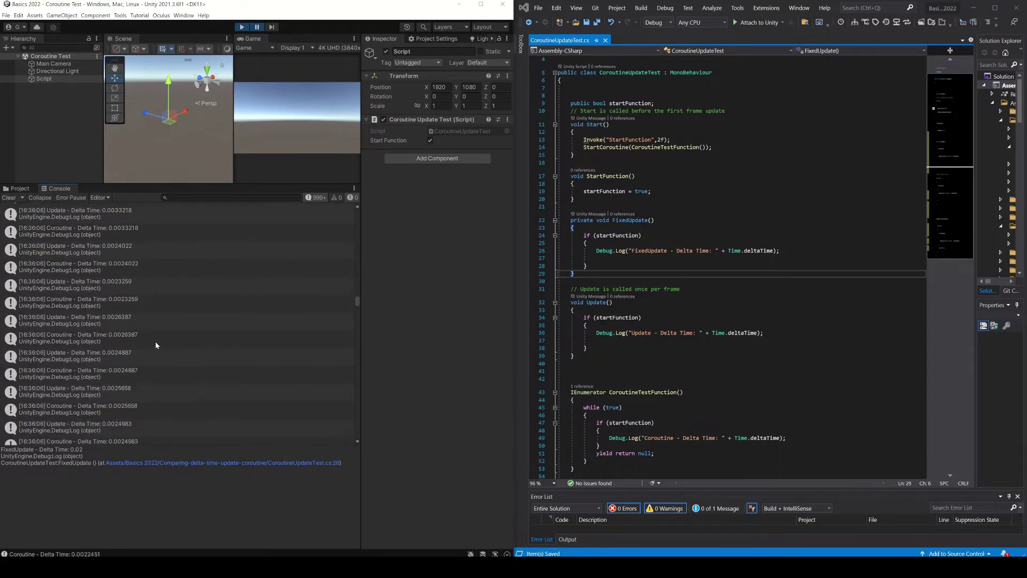
pyautogui.scroll(-1, 161, 359)
pyautogui.scroll(-1, 163, 362)
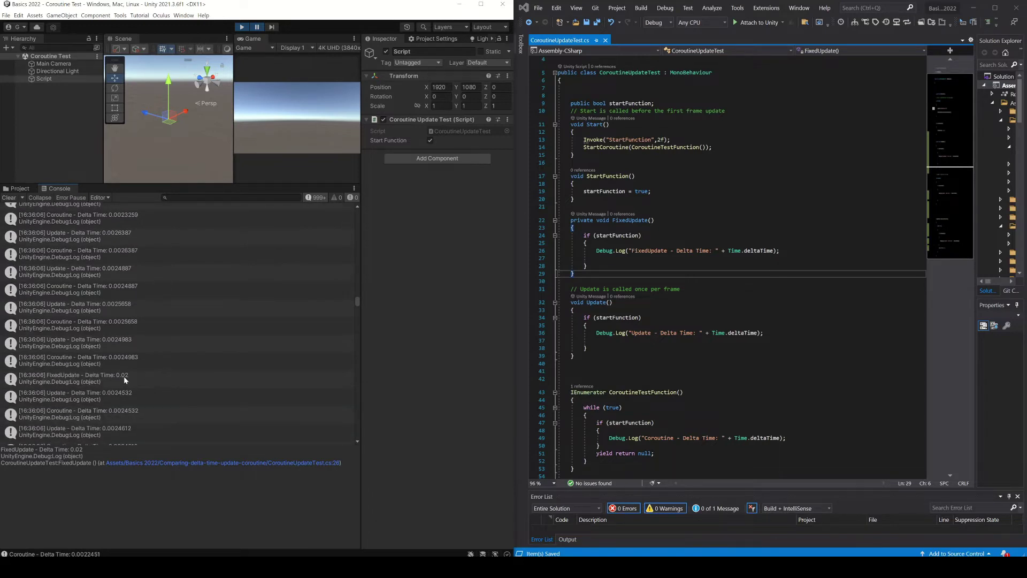
pyautogui.click(140, 370)
pyautogui.scroll(-2, 143, 329)
pyautogui.scroll(-2, 144, 323)
pyautogui.scroll(-1, 138, 386)
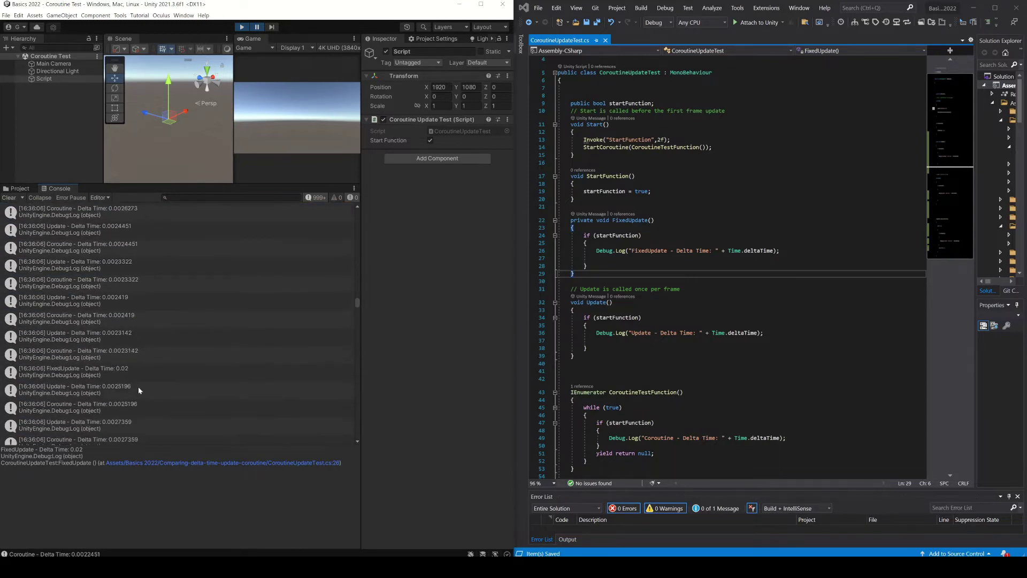
pyautogui.click(130, 369)
pyautogui.doubleClick(751, 251)
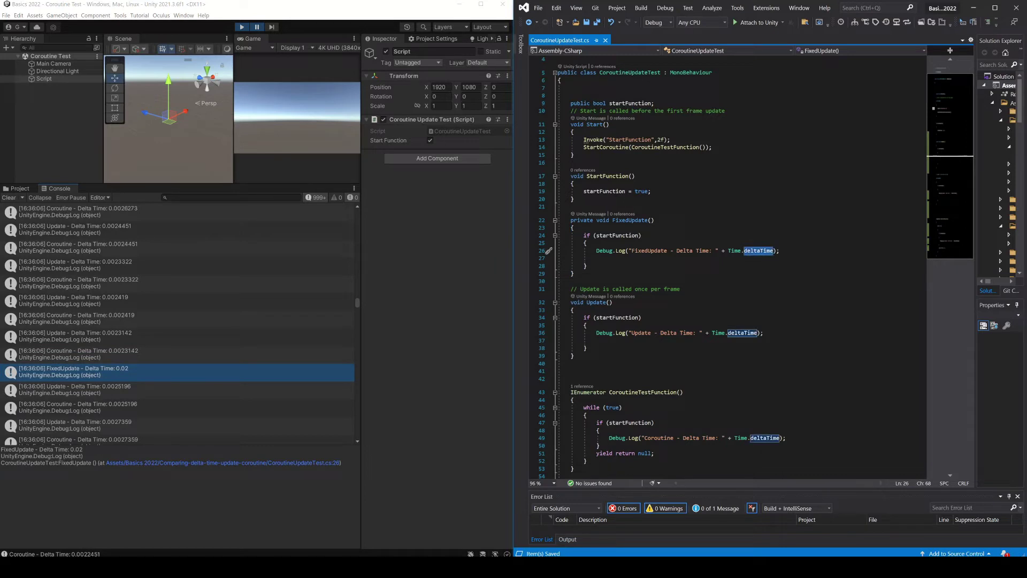
# Stop play mode and open the Time page of Project Settings.
pyautogui.moveTo(559, 267); pyautogui.dragTo(621, 221)
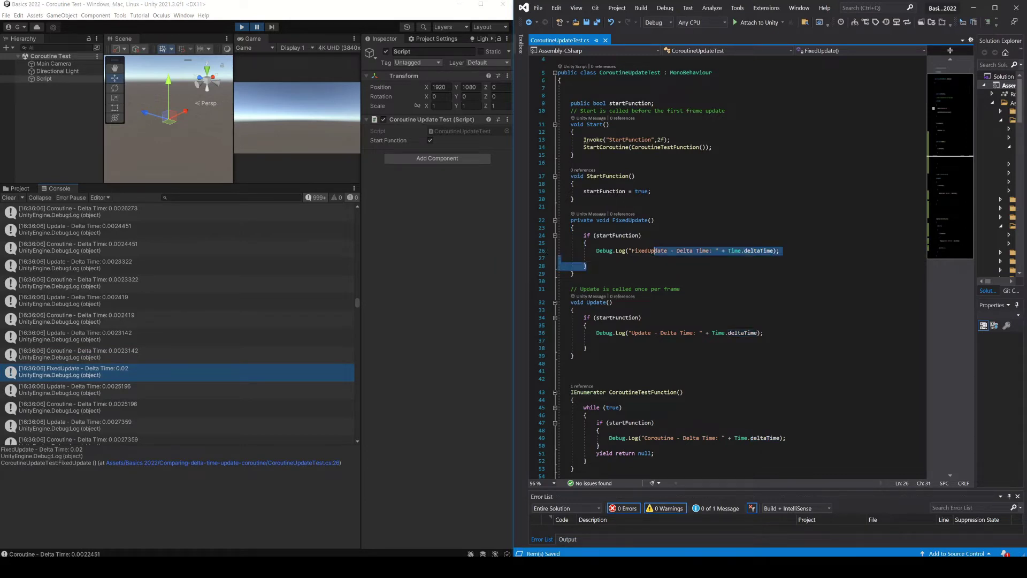
pyautogui.doubleClick(620, 221)
pyautogui.click(651, 191)
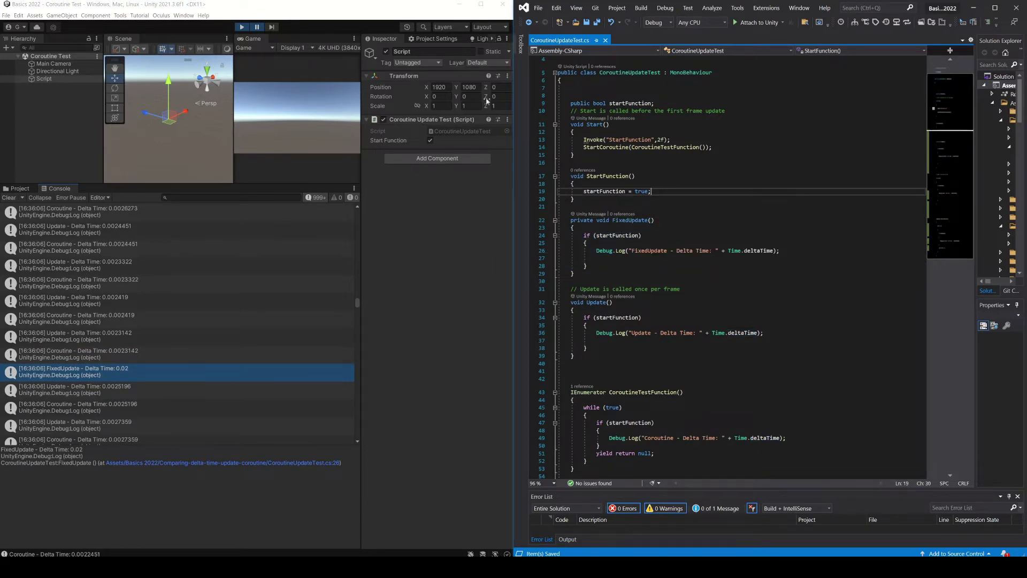
pyautogui.click(242, 27)
pyautogui.click(432, 40)
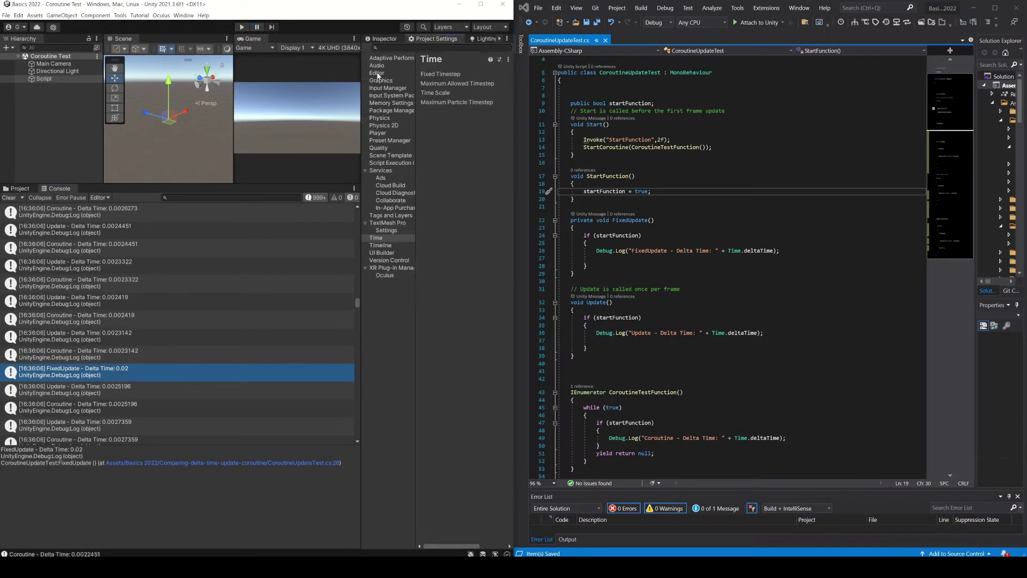
pyautogui.moveTo(361, 71); pyautogui.dragTo(306, 71)
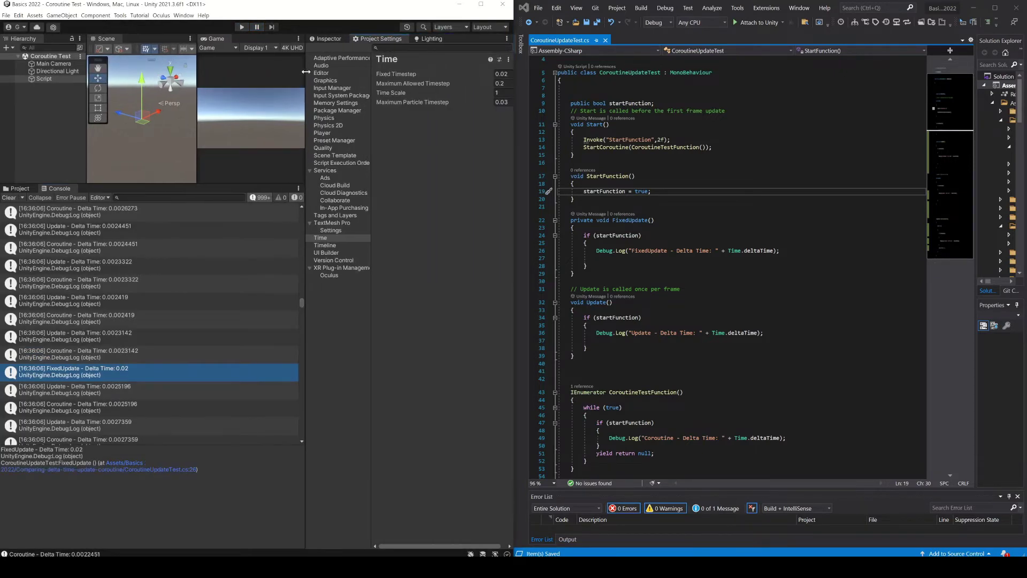
pyautogui.click(348, 243)
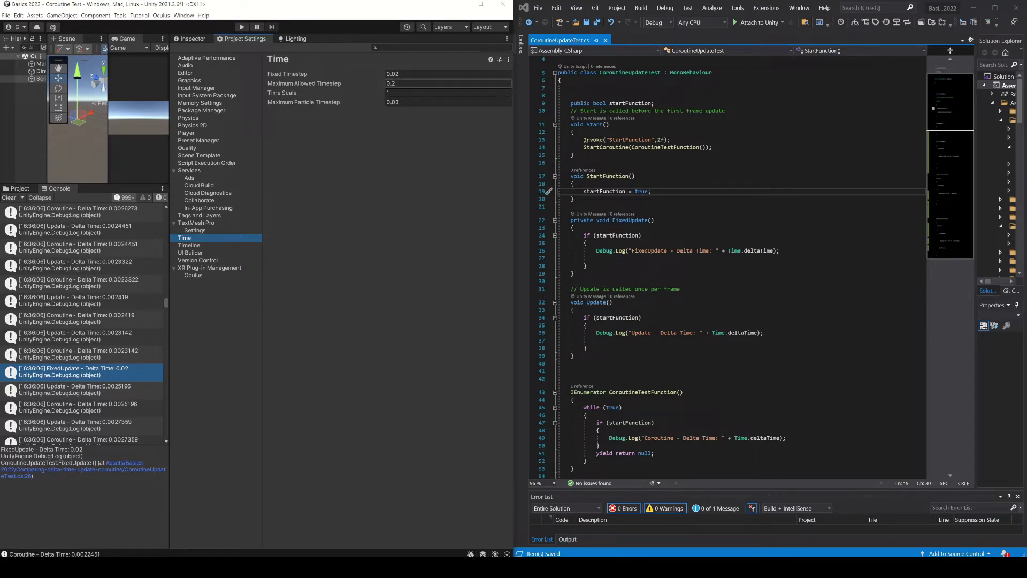
# Edit the Fixed Timestep field and compare its 0.02 value with FixedUpdate's log line.
pyautogui.click(403, 75)
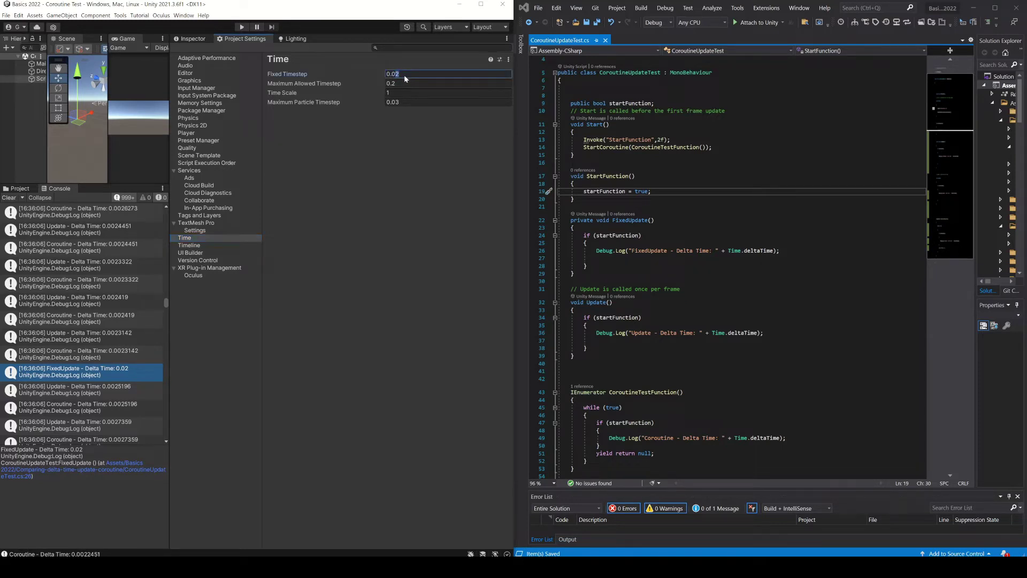
pyautogui.press('BackSpace')
pyautogui.write('1')
pyautogui.moveTo(581, 236); pyautogui.dragTo(588, 266)
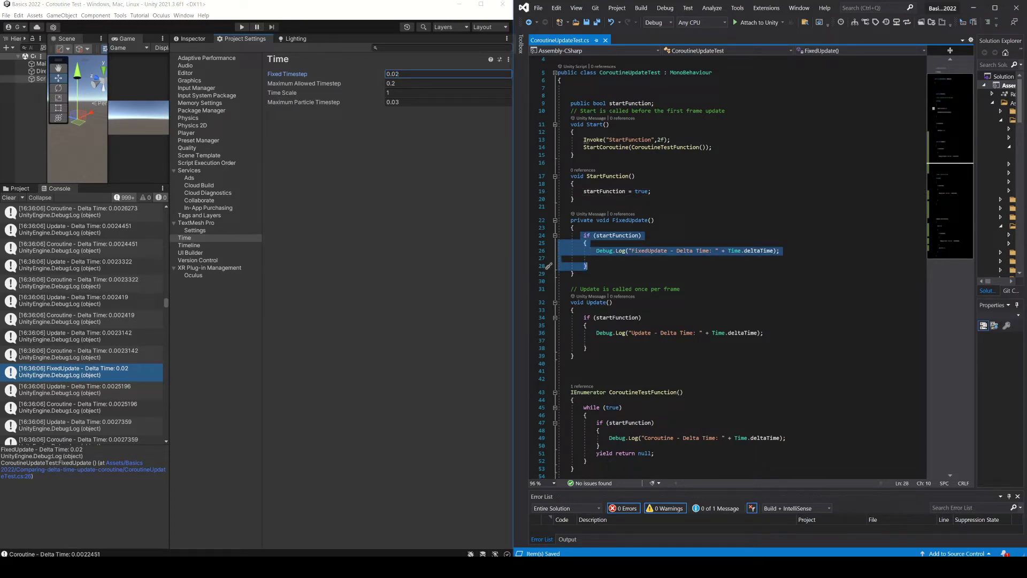
pyautogui.click(741, 250)
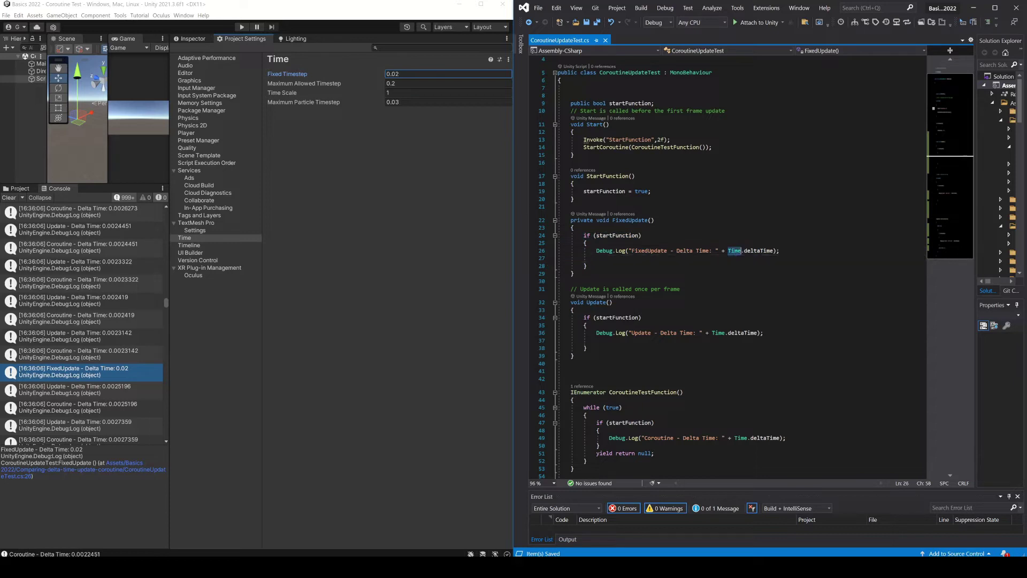
pyautogui.click(396, 74)
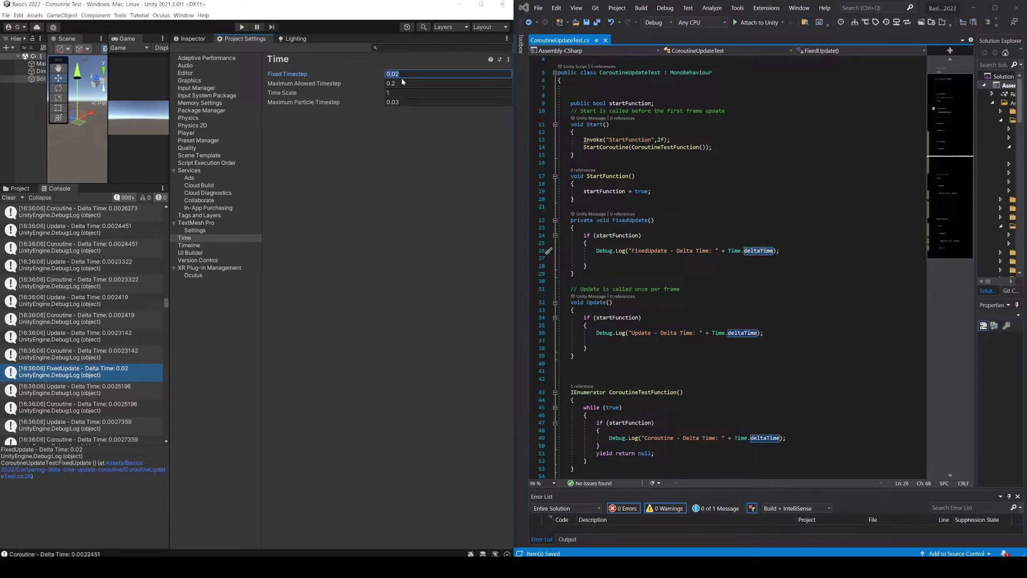
# Review the deltaTime calls in FixedUpdate and Update, then return to the Unity editor.
pyautogui.click(757, 333)
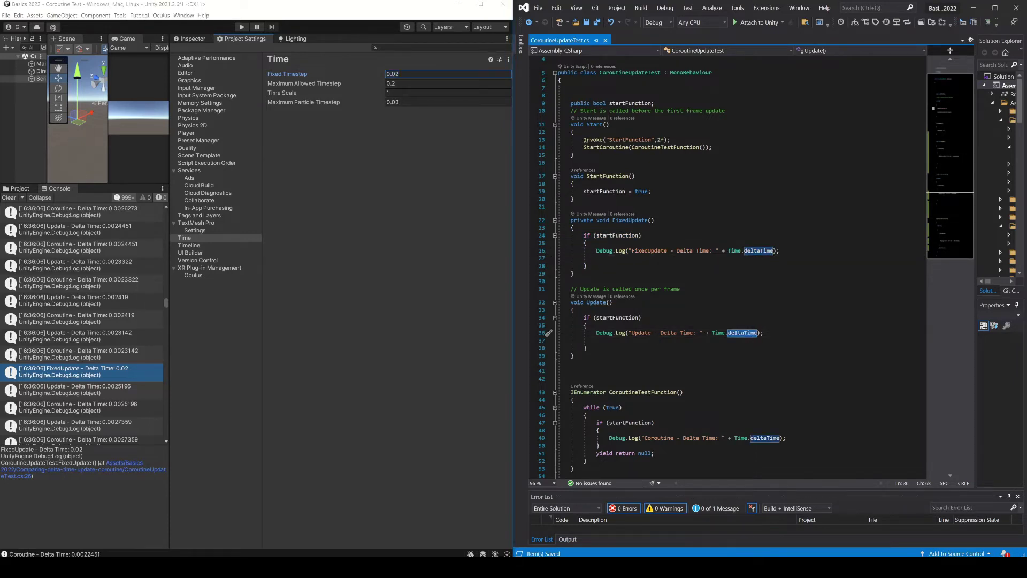
pyautogui.scroll(-2, 722, 267)
pyautogui.click(586, 220)
pyautogui.click(773, 204)
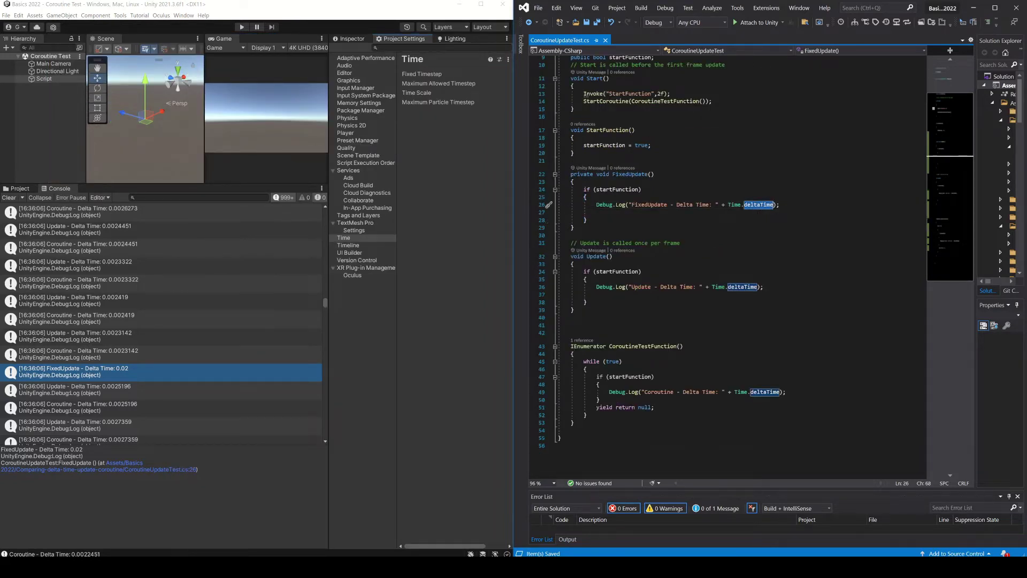
pyautogui.click(740, 287)
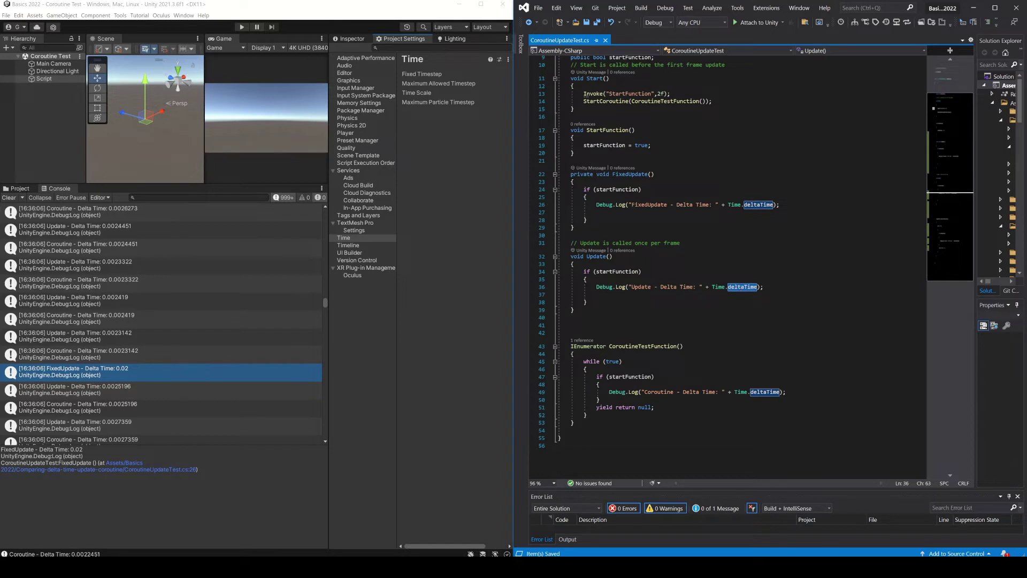
pyautogui.click(588, 295)
pyautogui.click(464, 202)
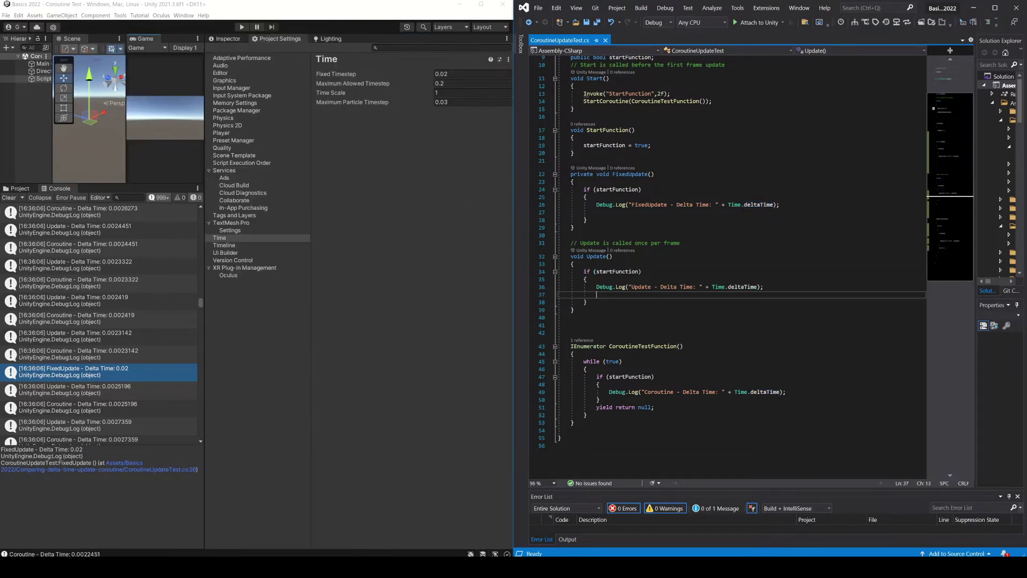
# Replace deltaTime in Update's log line with 'unscal' to start unscaledDeltaTime.
pyautogui.click(754, 287)
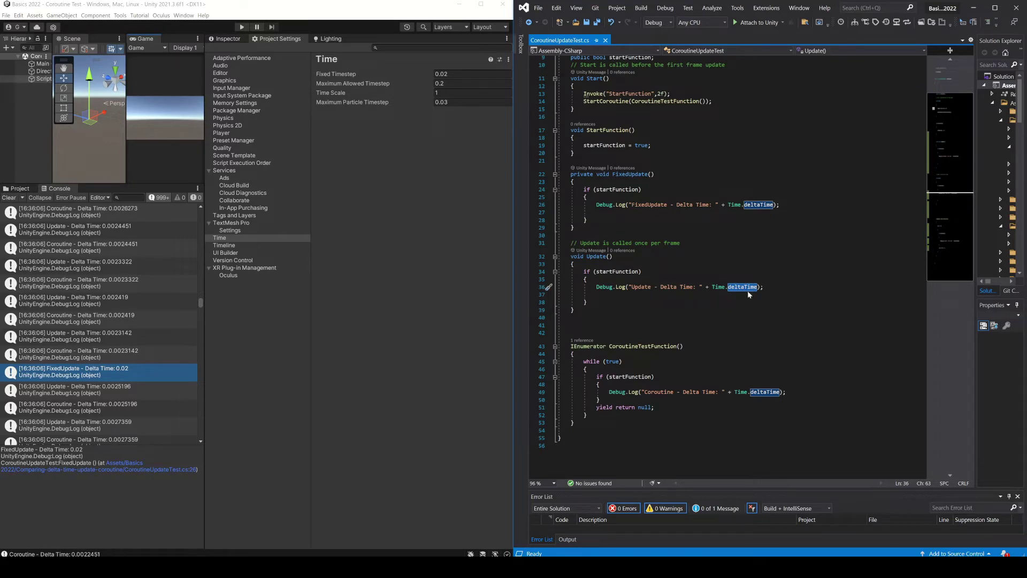
pyautogui.hotkey('ctrl', 'Left')
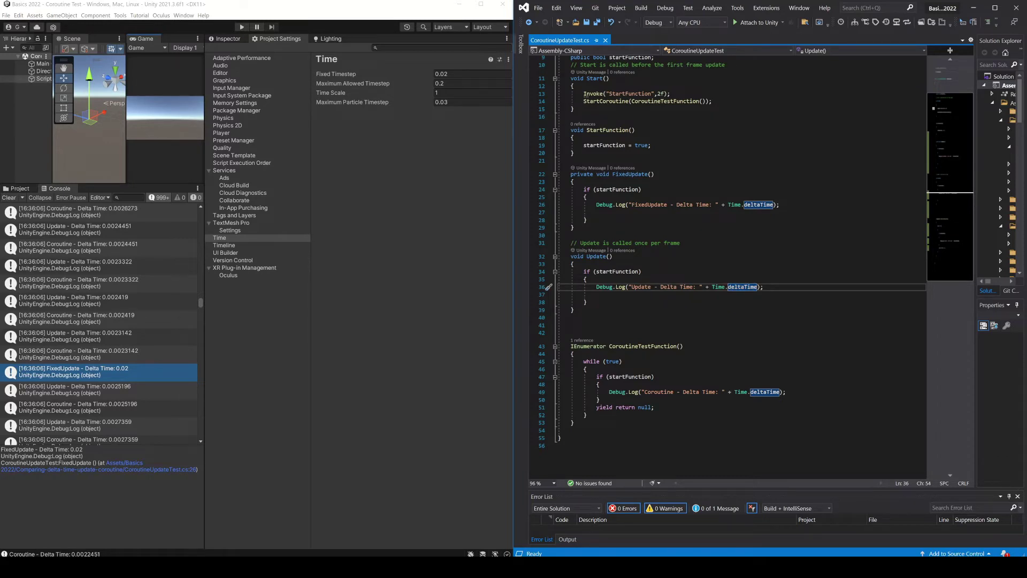
pyautogui.hotkey('ctrl', 'shift', 'Right')
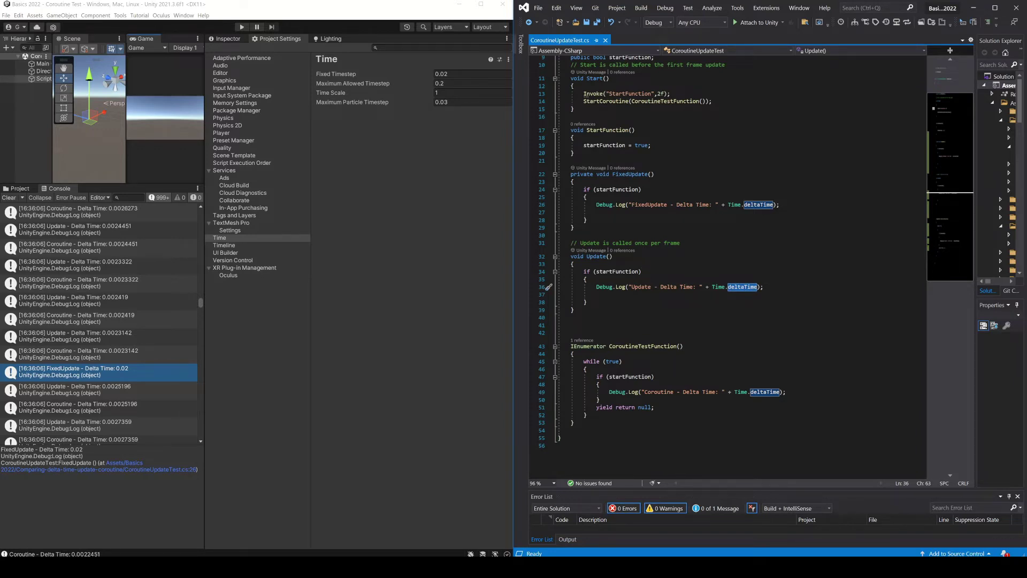
pyautogui.press('Down')
pyautogui.press('Down')
pyautogui.press('Down')
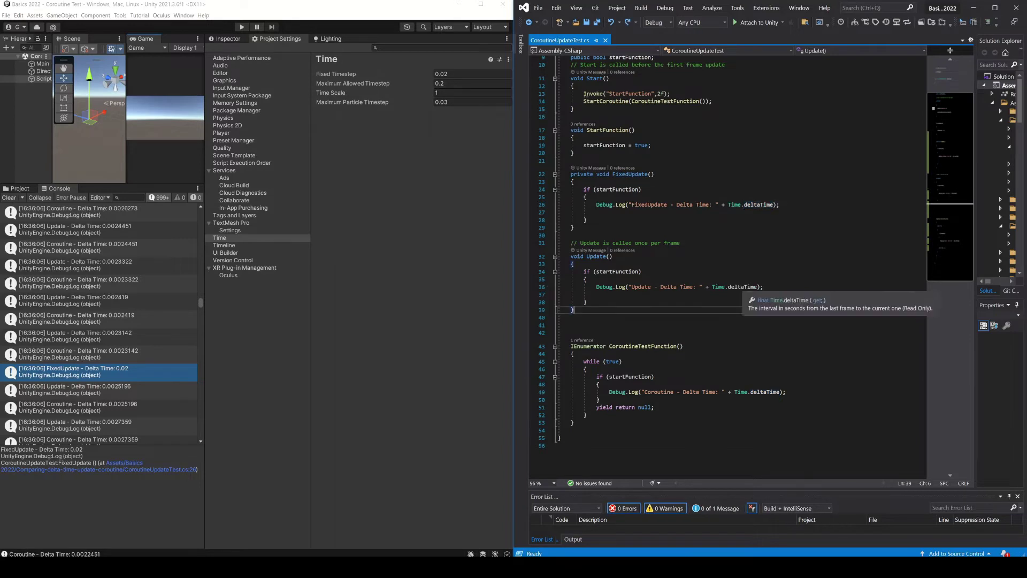
pyautogui.doubleClick(744, 286)
pyautogui.write('unscal')
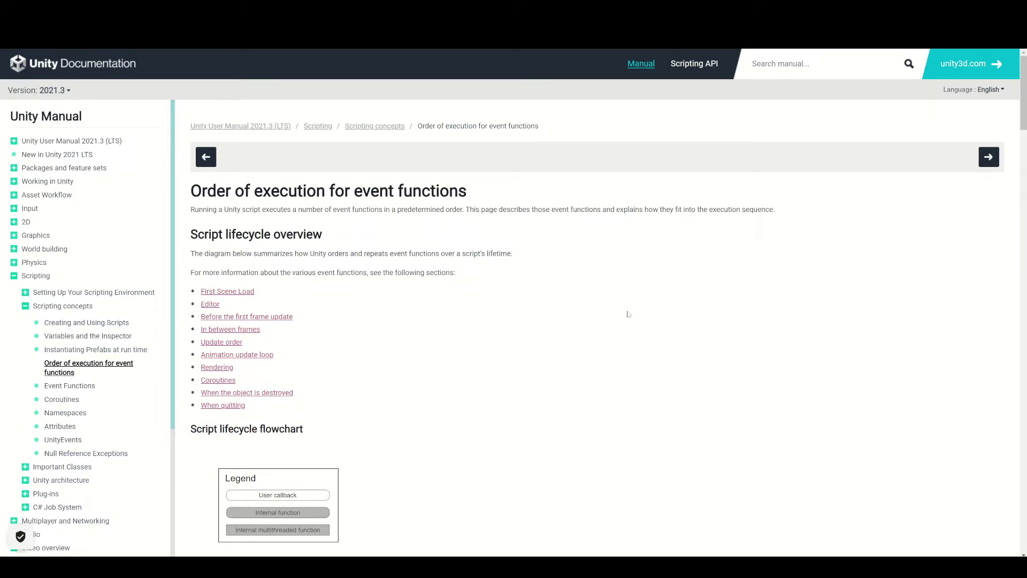
# Read the Order of execution for event functions diagram down to the Game logic section, Update through LateUpdate.
pyautogui.tripleClick(442, 191)
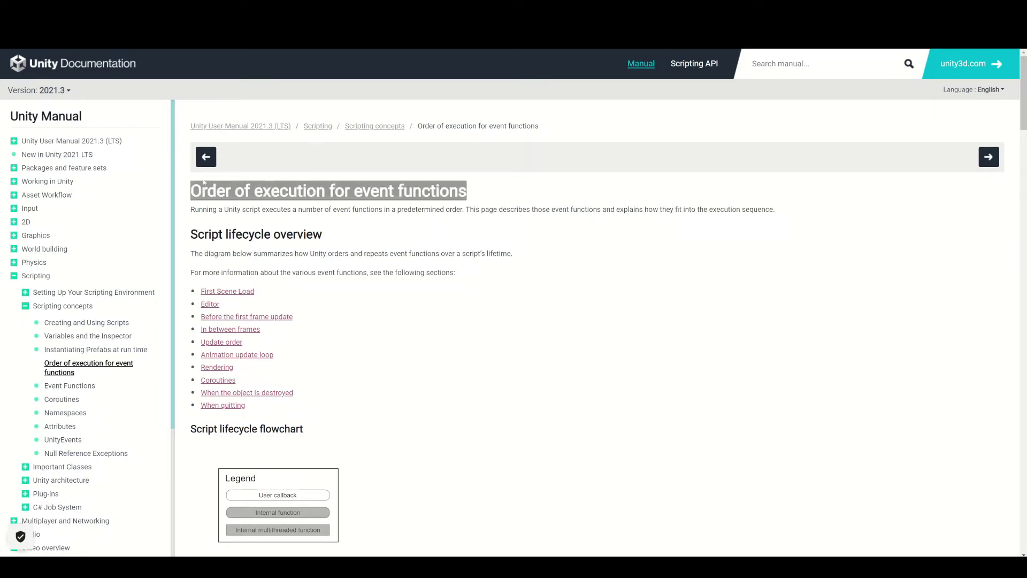
pyautogui.scroll(-1, 300, 175)
pyautogui.click(301, 175)
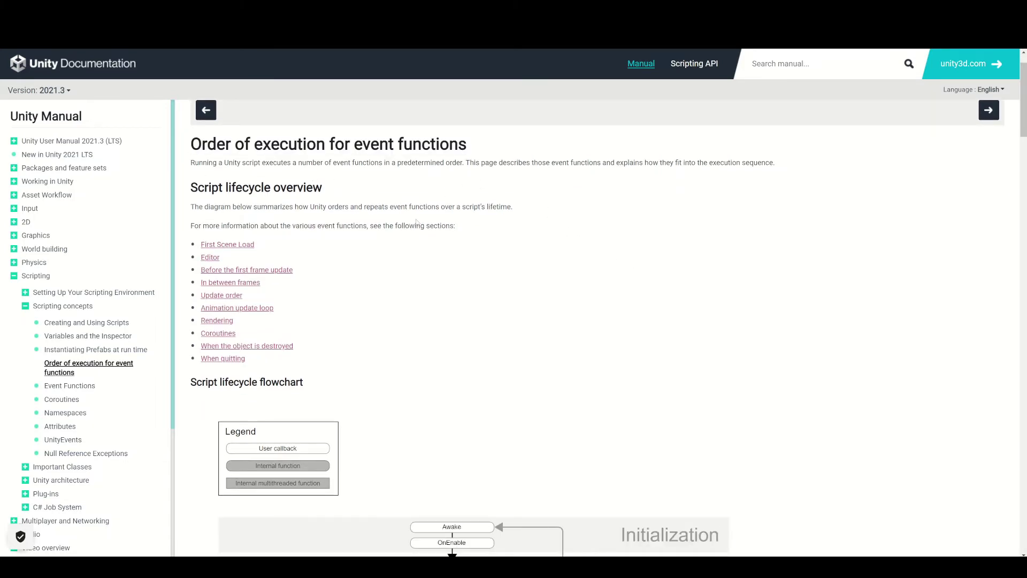
pyautogui.scroll(-6, 539, 270)
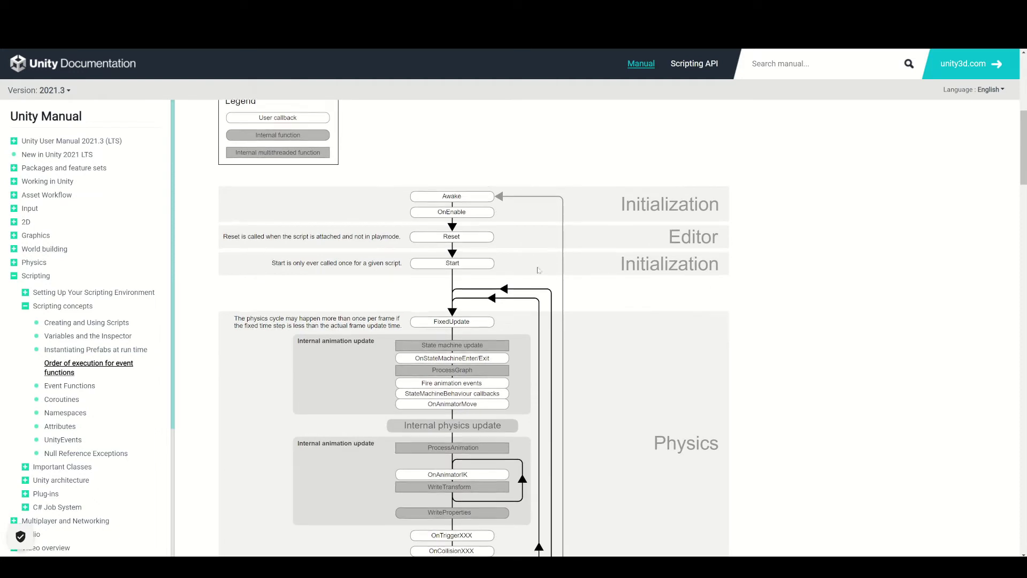
pyautogui.scroll(-3, 538, 270)
pyautogui.scroll(-3, 531, 298)
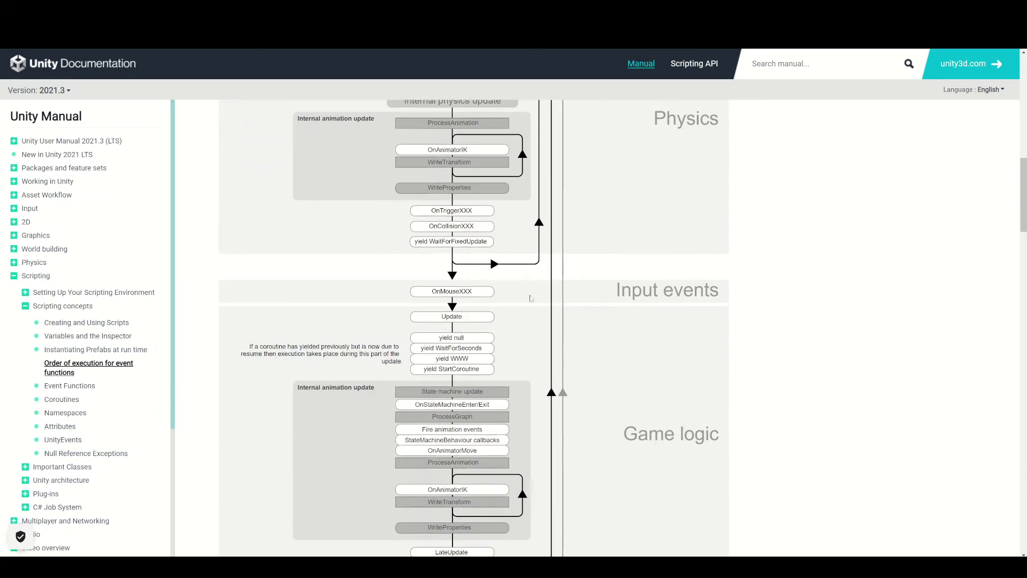
pyautogui.scroll(6, 445, 270)
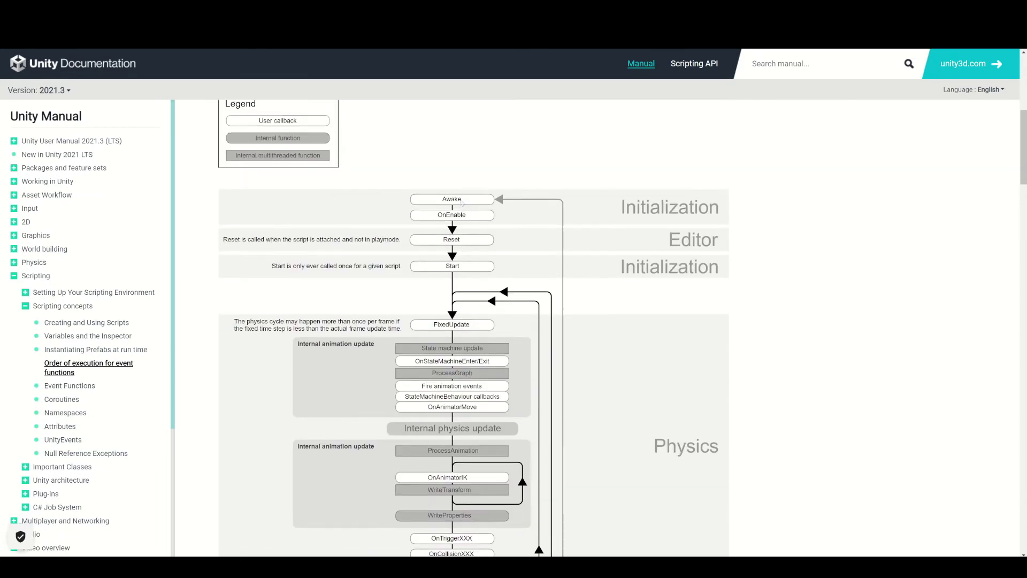
pyautogui.scroll(-3, 485, 228)
pyautogui.scroll(-3, 463, 300)
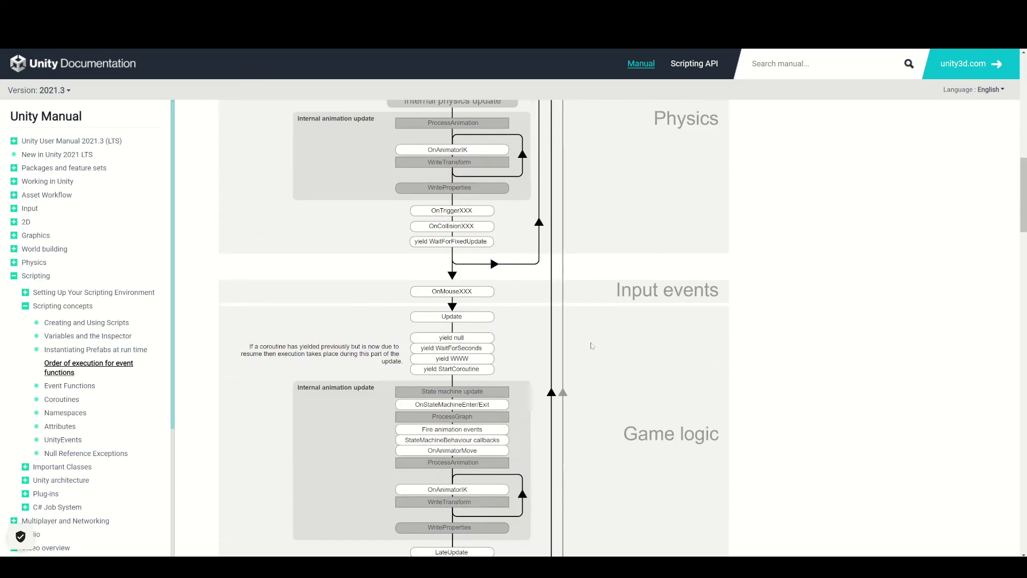
pyautogui.scroll(-4, 492, 421)
pyautogui.scroll(-1, 459, 469)
pyautogui.scroll(5, 481, 374)
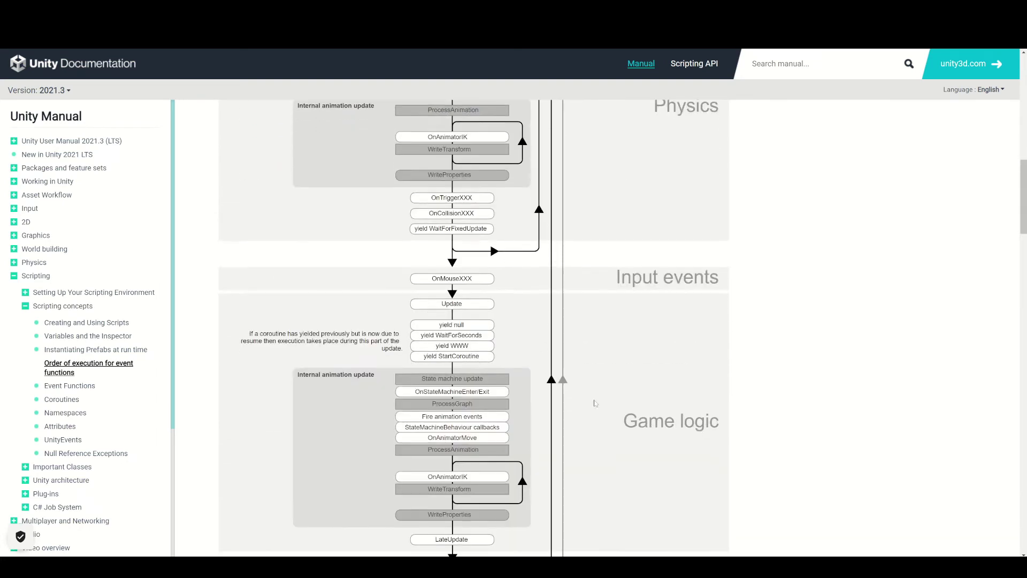
pyautogui.scroll(-6, 508, 294)
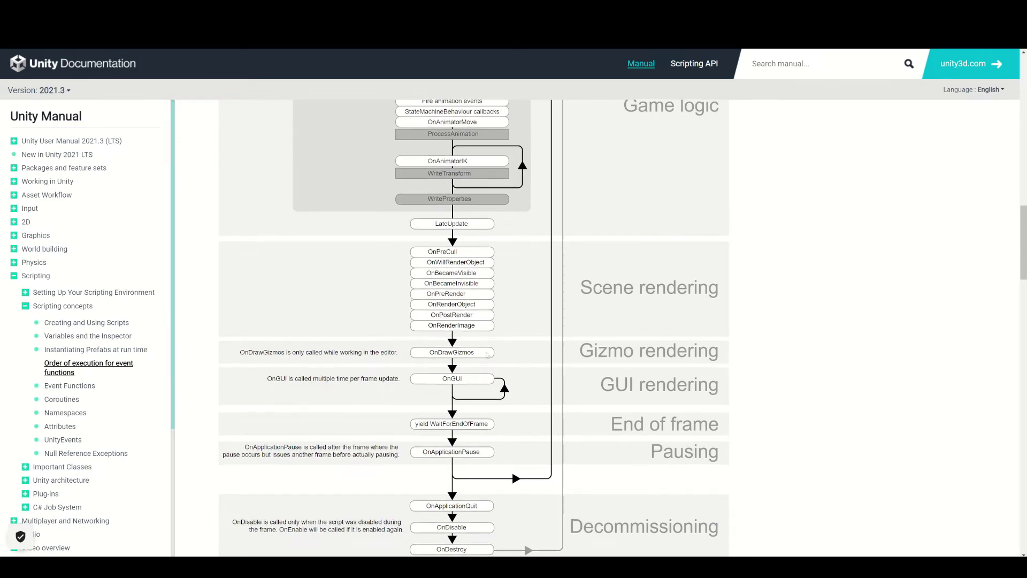
pyautogui.scroll(-3, 501, 359)
pyautogui.scroll(1, 406, 375)
pyautogui.scroll(5, 348, 364)
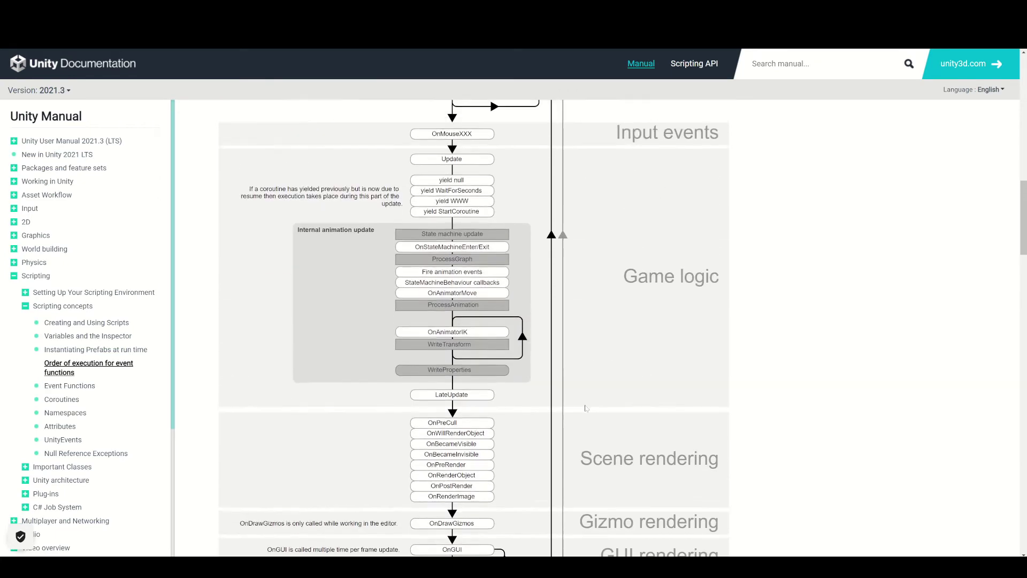
pyautogui.scroll(2, 278, 353)
pyautogui.scroll(2, 214, 342)
pyautogui.scroll(-3, 683, 290)
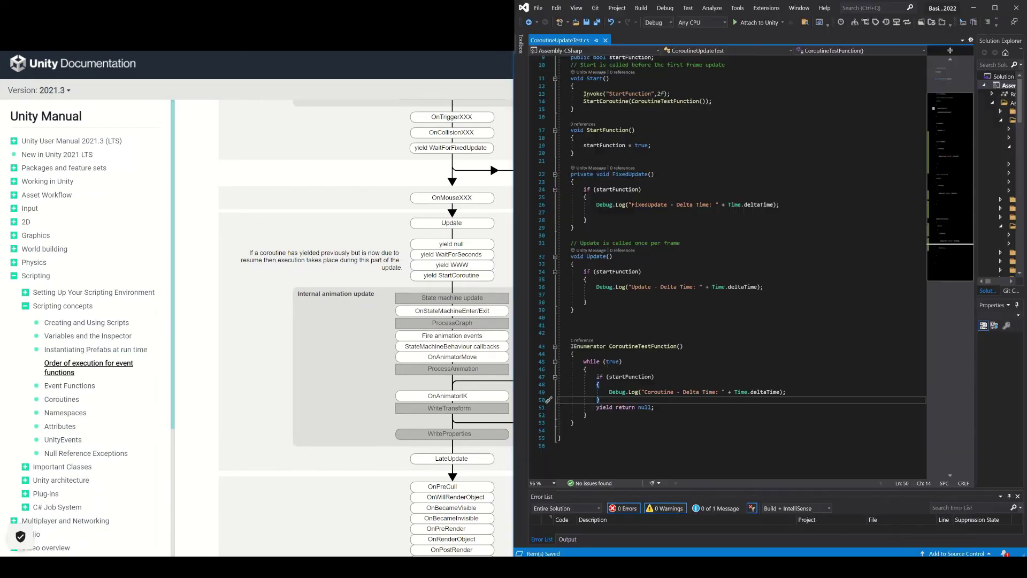
pyautogui.moveTo(595, 376); pyautogui.dragTo(601, 400)
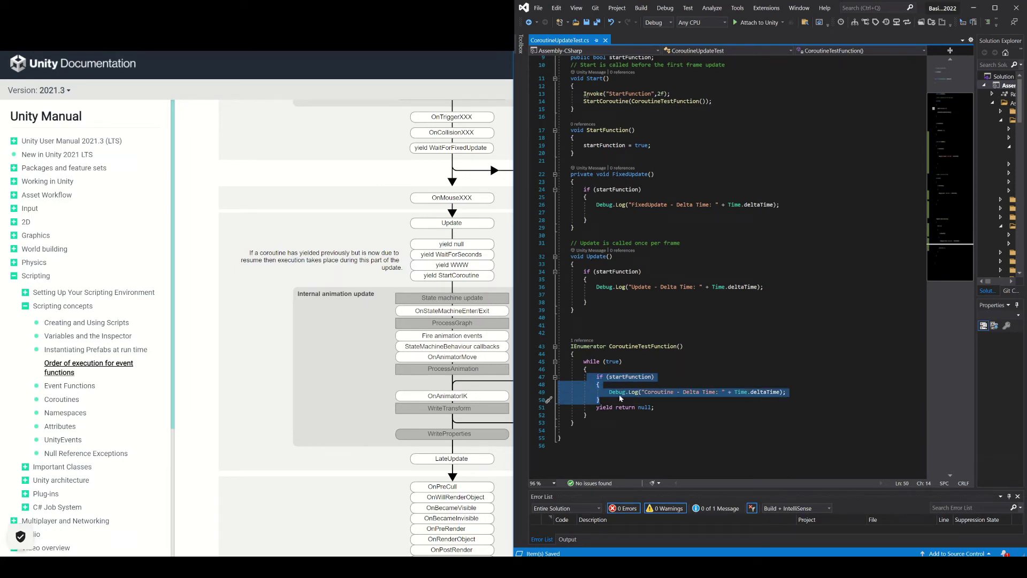
pyautogui.moveTo(558, 320); pyautogui.dragTo(570, 258)
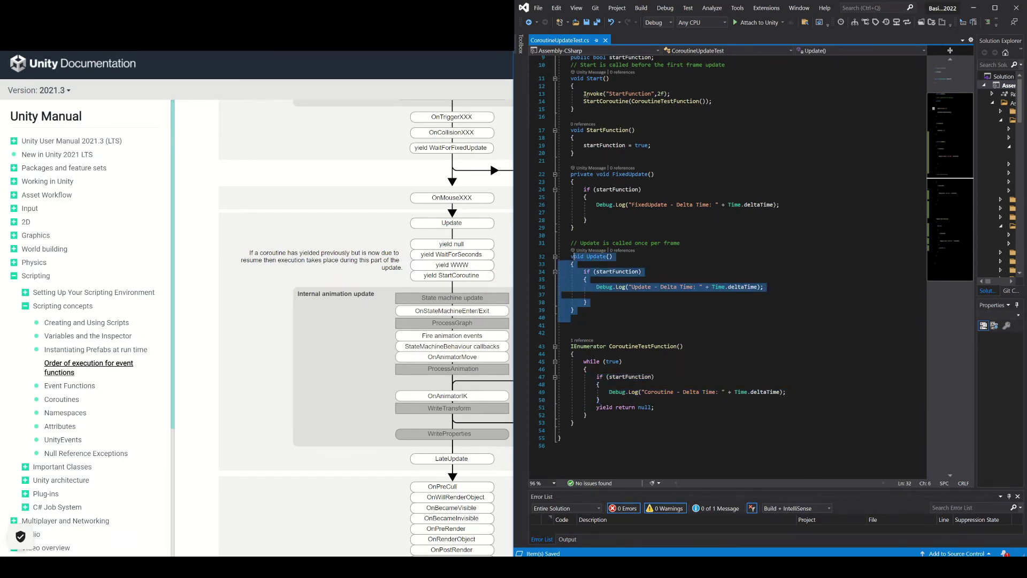
pyautogui.click(573, 310)
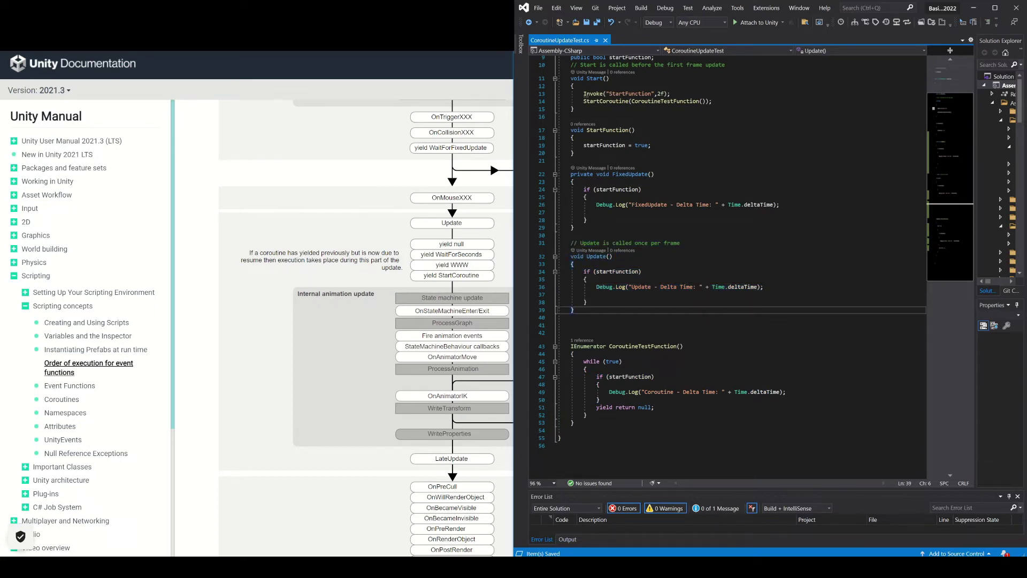
pyautogui.click(564, 521)
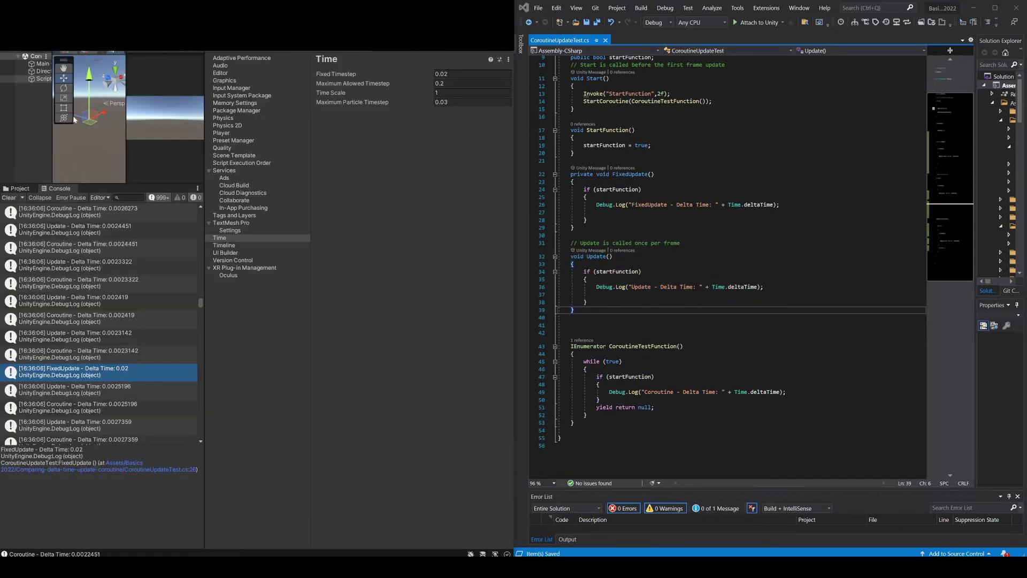
pyautogui.hotkey('alt', 'Tab')
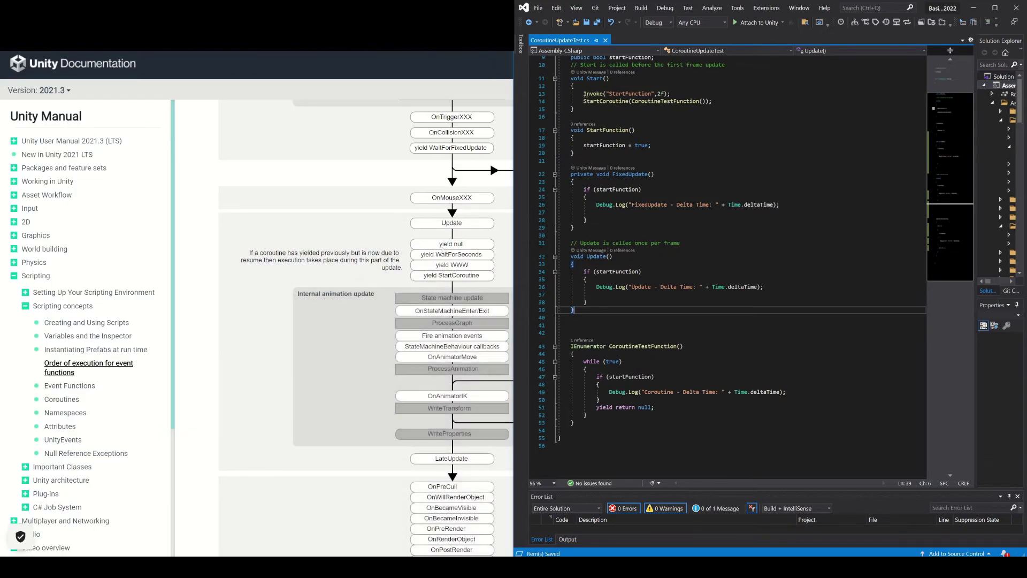
pyautogui.press('super+Up')
pyautogui.scroll(-1, 414, 238)
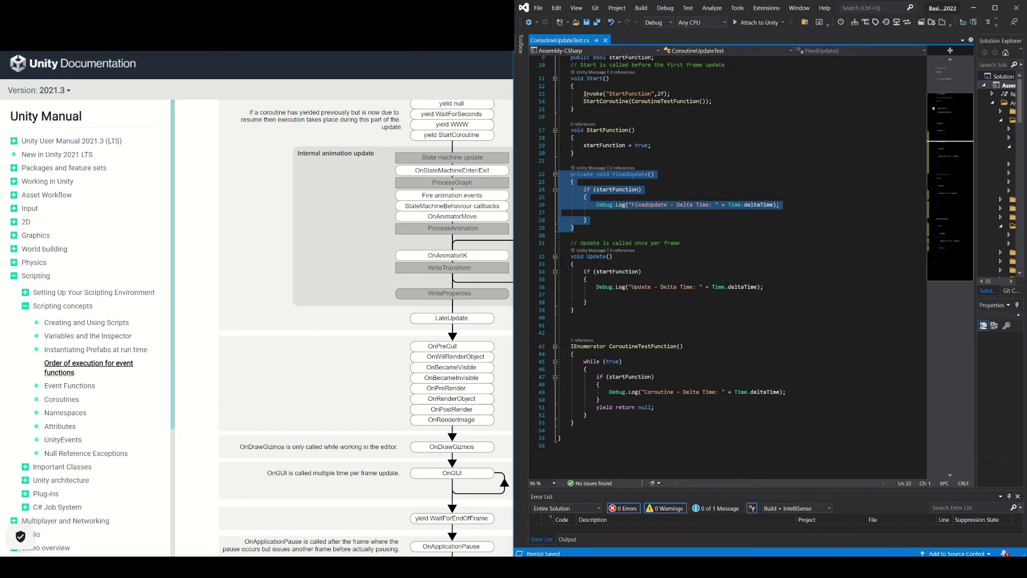
# Paste a FixedUpdate copy below Update, rename it LateUpdate with a 'LateUpdate' log label, and save.
pyautogui.click(570, 324)
pyautogui.write('private void FixedUpdate()     {         if (startFunction)         {             Debug.Log("FixedUpdate - Delta Time: " + Time.deltaTime);          }     }')
pyautogui.click(629, 330)
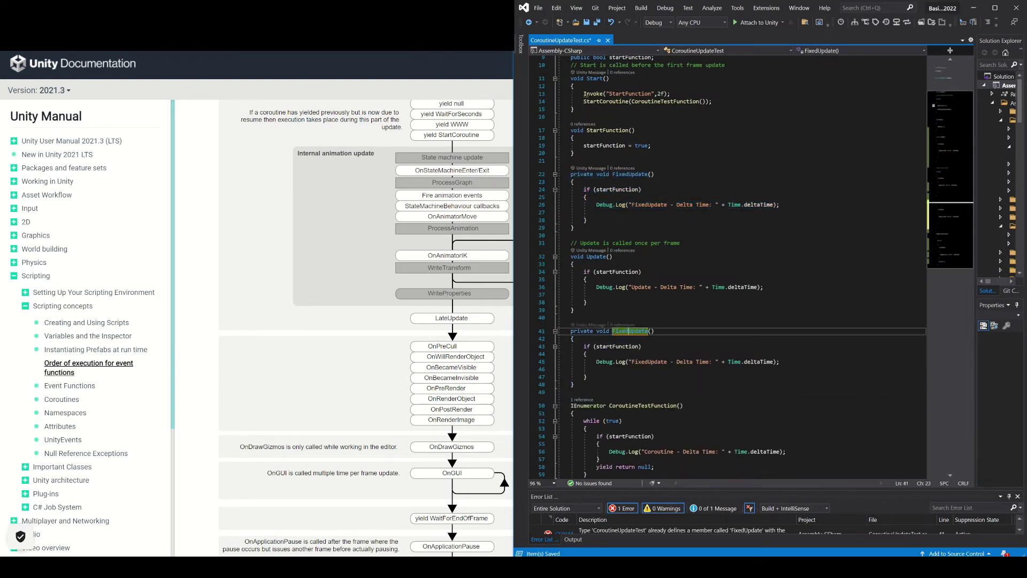
pyautogui.press('BackSpace')
pyautogui.press('BackSpace')
pyautogui.press('BackSpace')
pyautogui.write('Late')
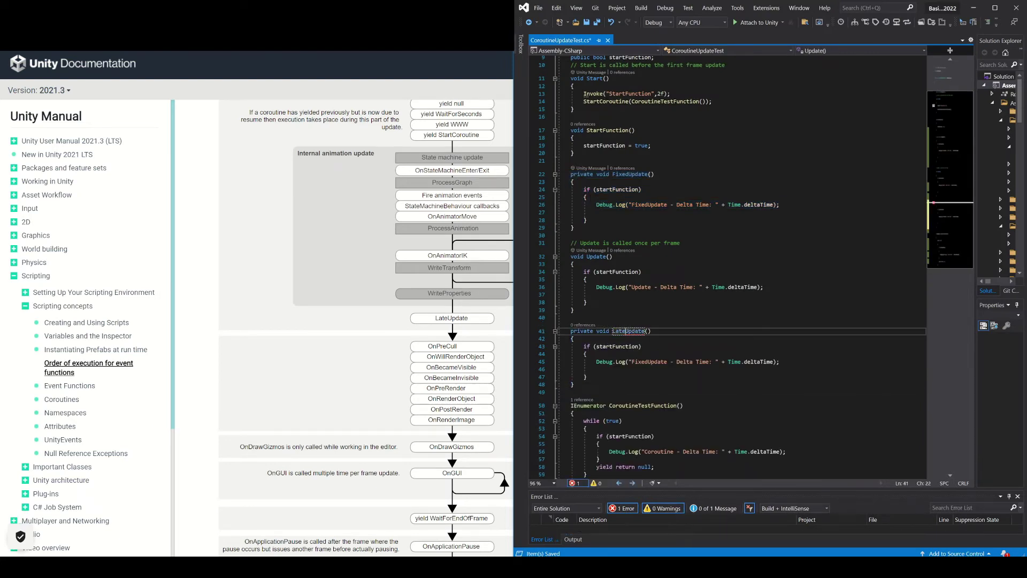
pyautogui.doubleClick(653, 361)
pyautogui.write('Late')
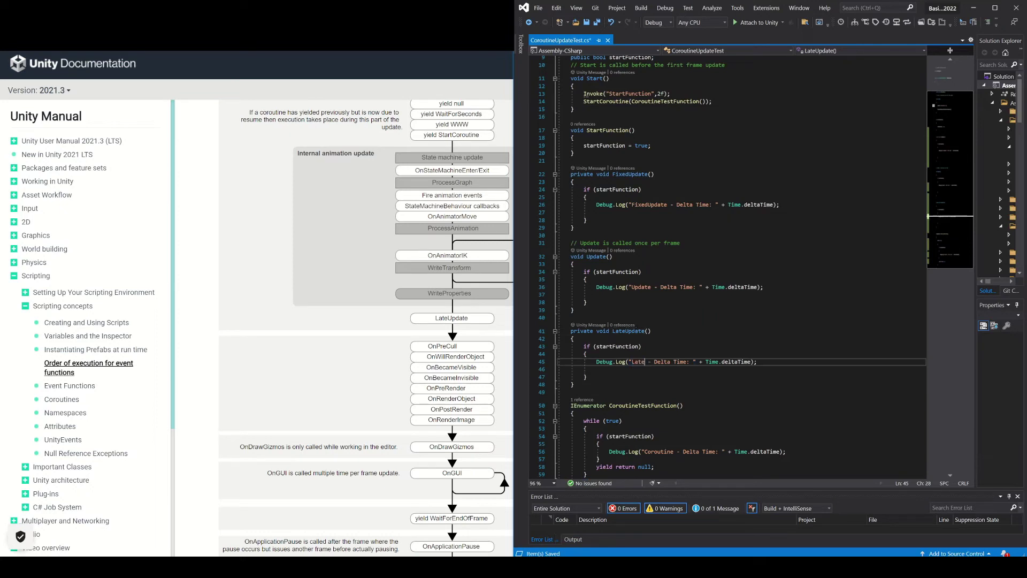
pyautogui.write('Update')
pyautogui.hotkey('ctrl', 's')
pyautogui.click(596, 369)
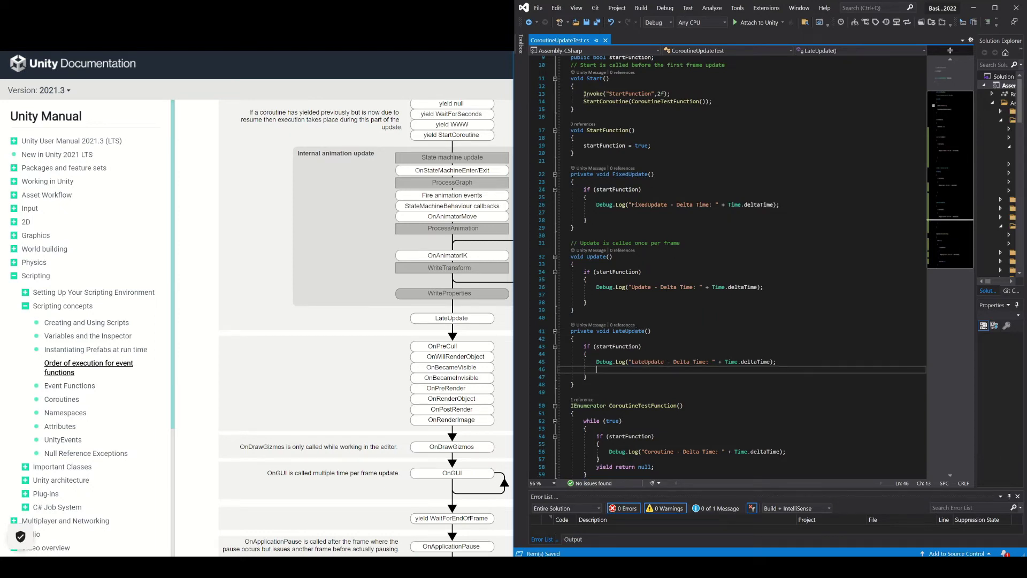
pyautogui.hotkey('alt', 'Tab')
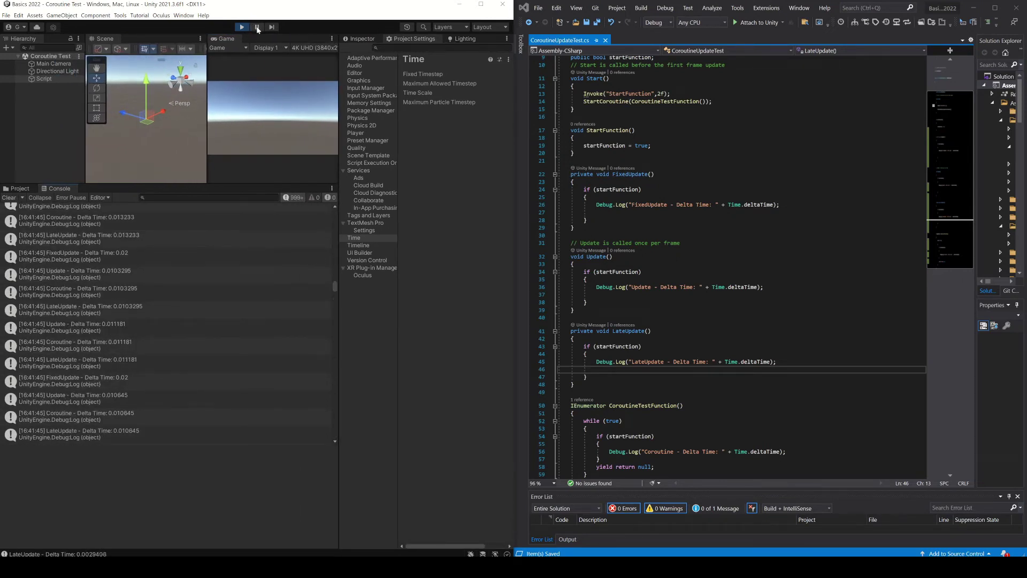
# Compare Console delta times: Update, Coroutine and LateUpdate share 0.0103295 and 0.011181, while FixedUpdate shows 0.02.
pyautogui.click(75, 291)
pyautogui.click(74, 274)
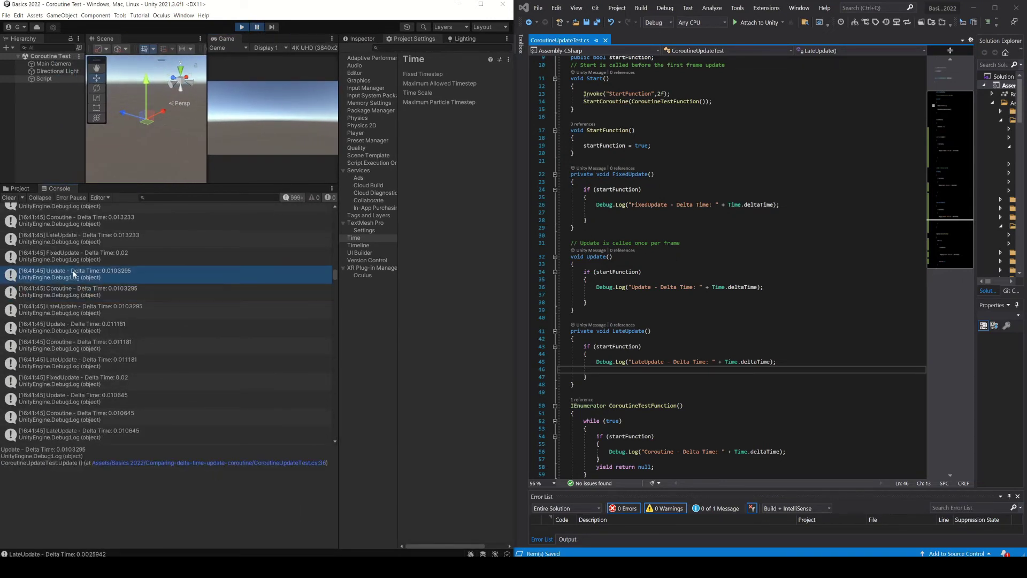
pyautogui.click(71, 299)
pyautogui.click(72, 312)
pyautogui.click(78, 331)
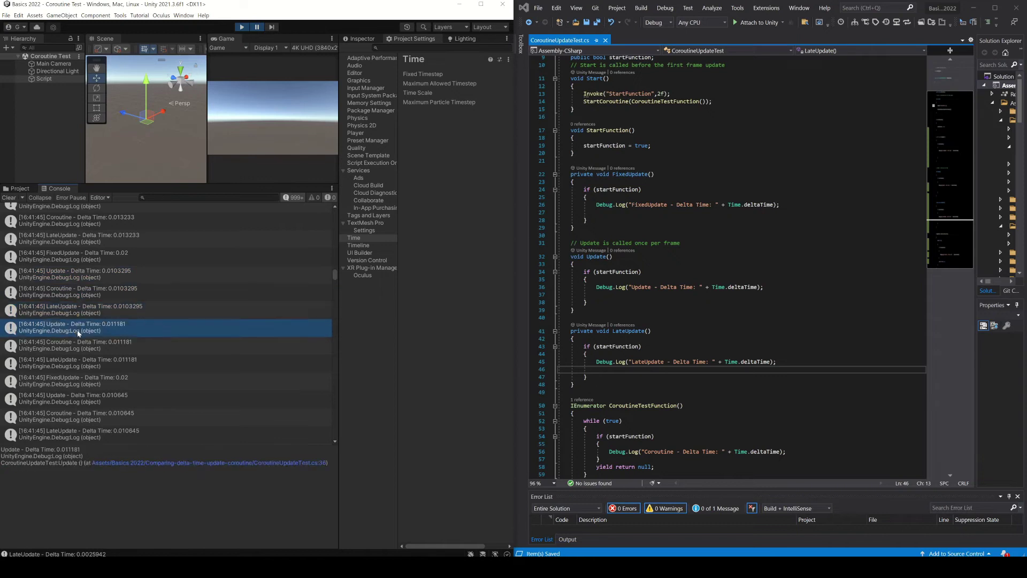
pyautogui.click(76, 345)
pyautogui.click(75, 363)
pyautogui.click(87, 381)
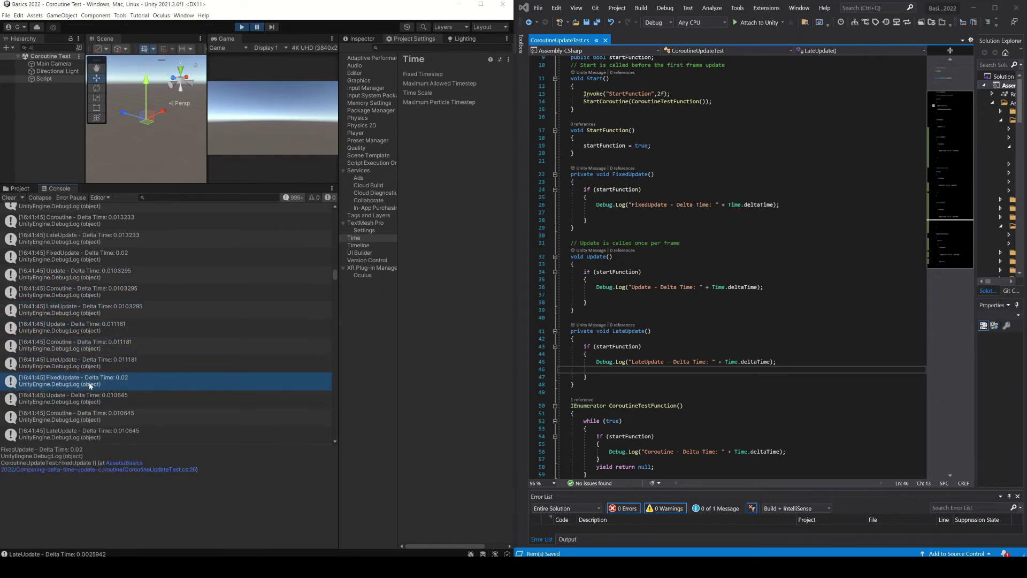
# Check that the next frame's Update, Coroutine and LateUpdate entries share 0.010645, then stop Play mode.
pyautogui.scroll(-1, 99, 369)
pyautogui.scroll(-2, 95, 343)
pyautogui.click(94, 317)
pyautogui.click(93, 332)
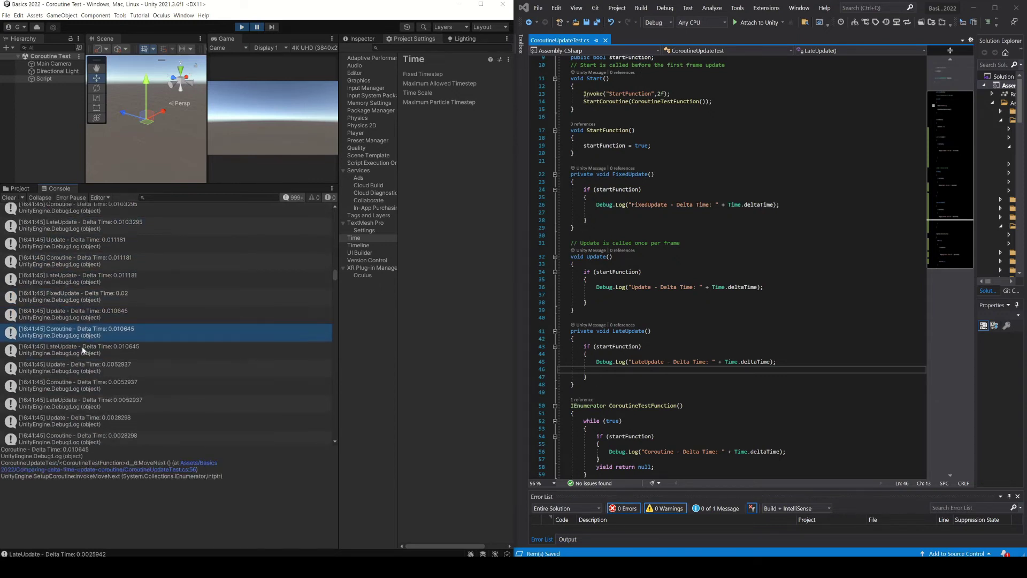
pyautogui.click(94, 349)
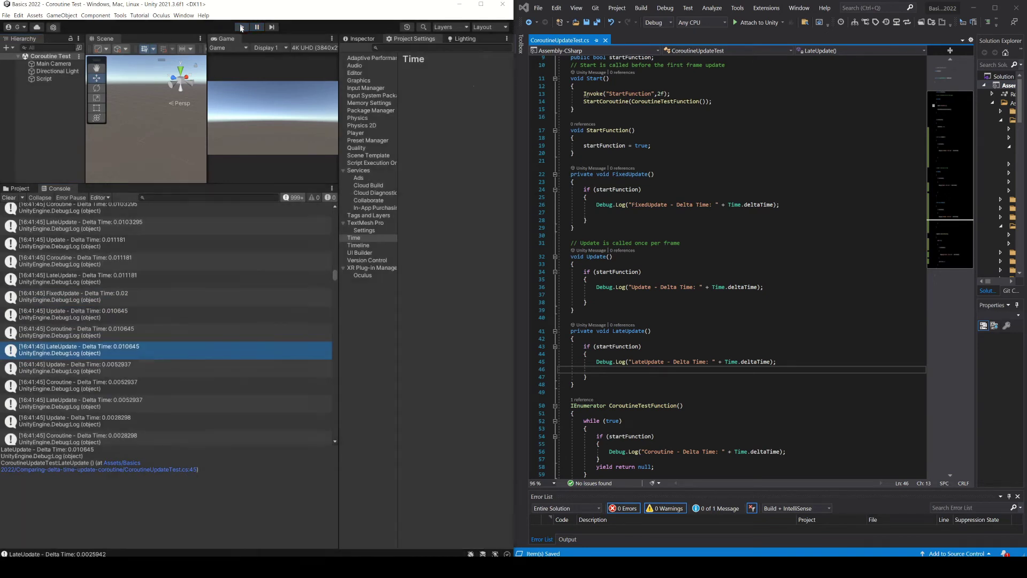
pyautogui.click(73, 79)
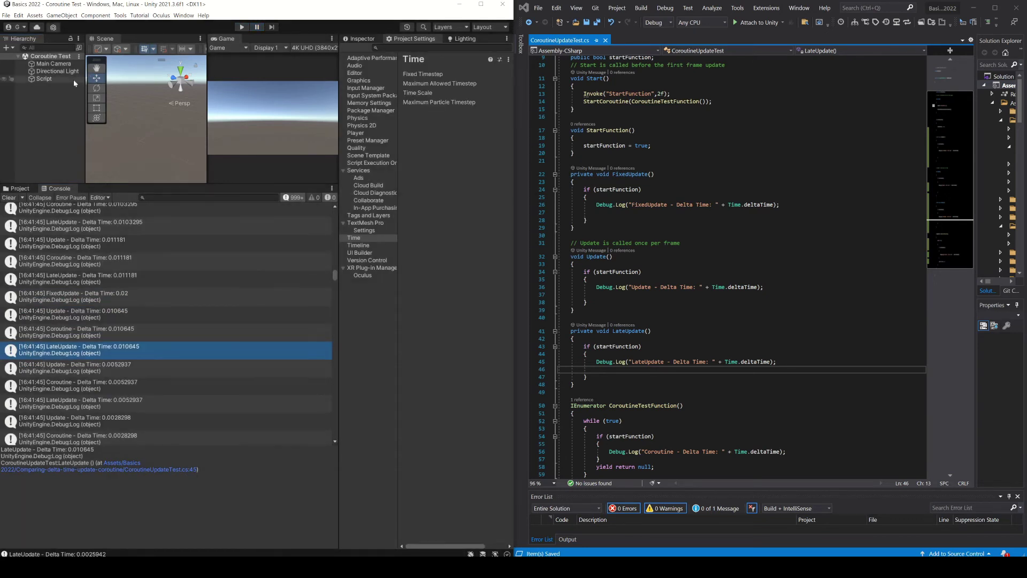
# Duplicate the Script object twice and run the game with the extra copies.
pyautogui.hotkey('ctrl', 'd')
pyautogui.hotkey('ctrl', 'd')
pyautogui.hotkey('ctrl', 'd')
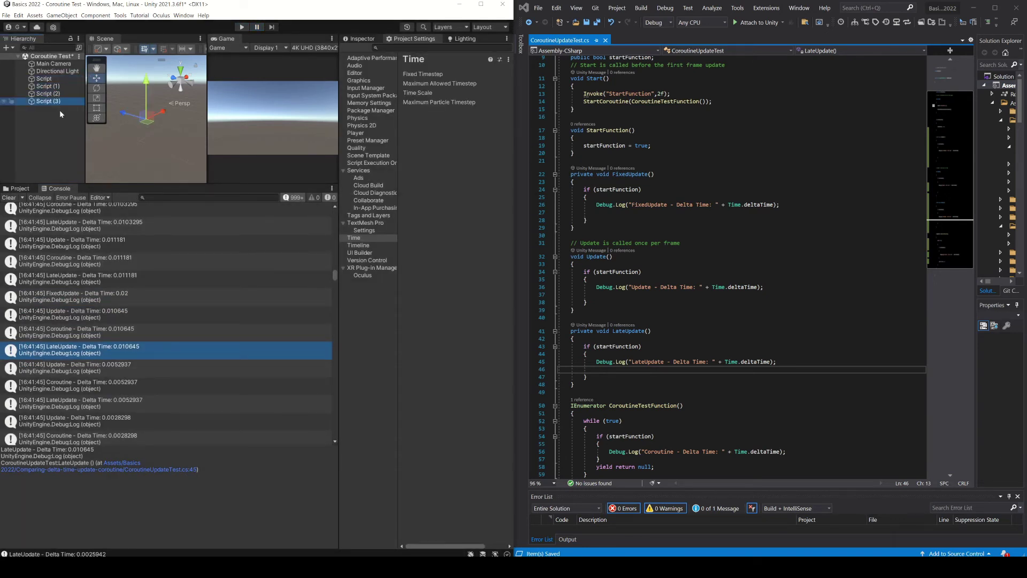
pyautogui.hotkey('ctrl', 'd')
pyautogui.click(242, 27)
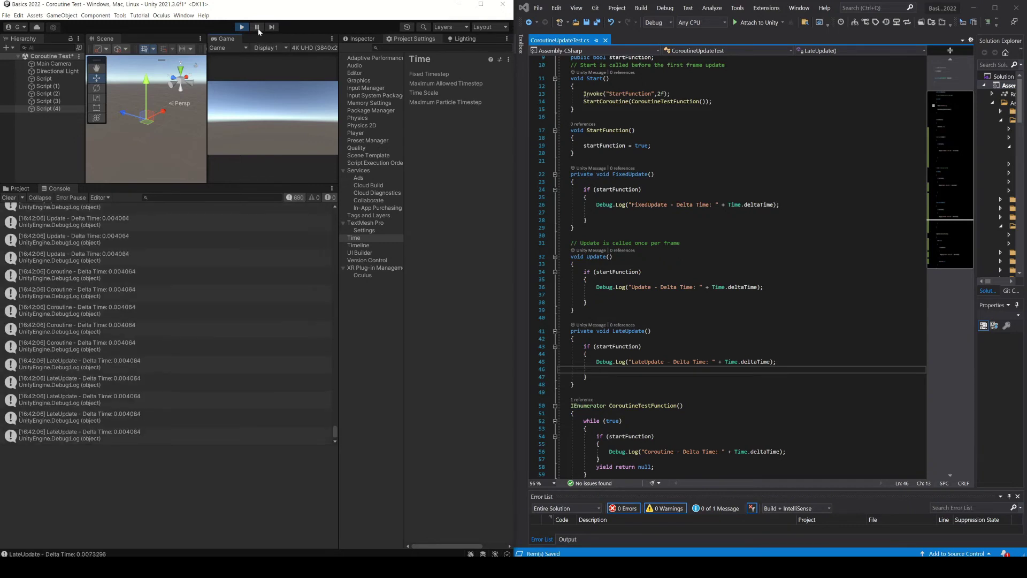
# Compare the delta times of successive Update entries in the Console.
pyautogui.scroll(5, 215, 361)
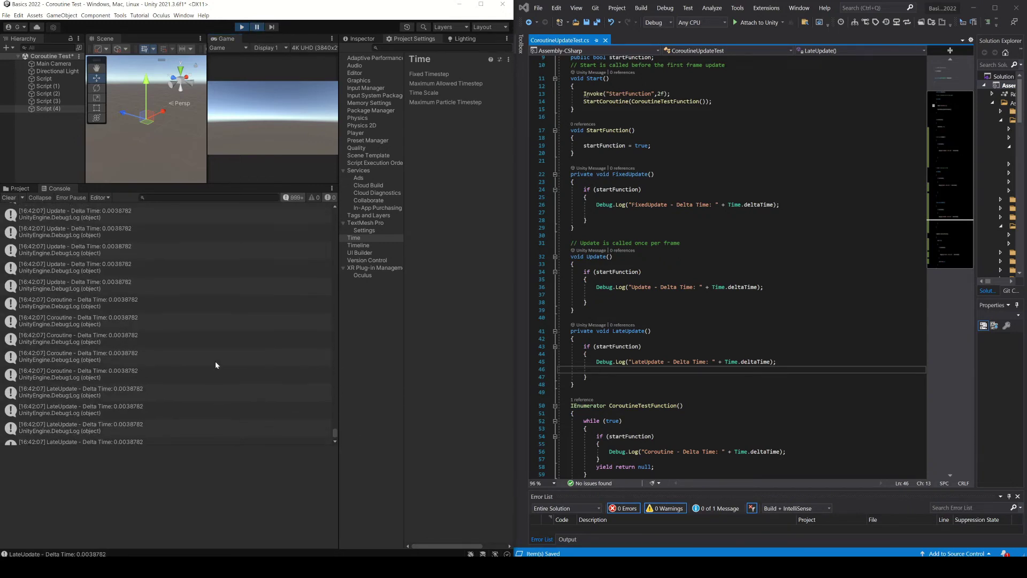
pyautogui.click(107, 278)
pyautogui.scroll(2, 110, 298)
pyautogui.scroll(-2, 84, 284)
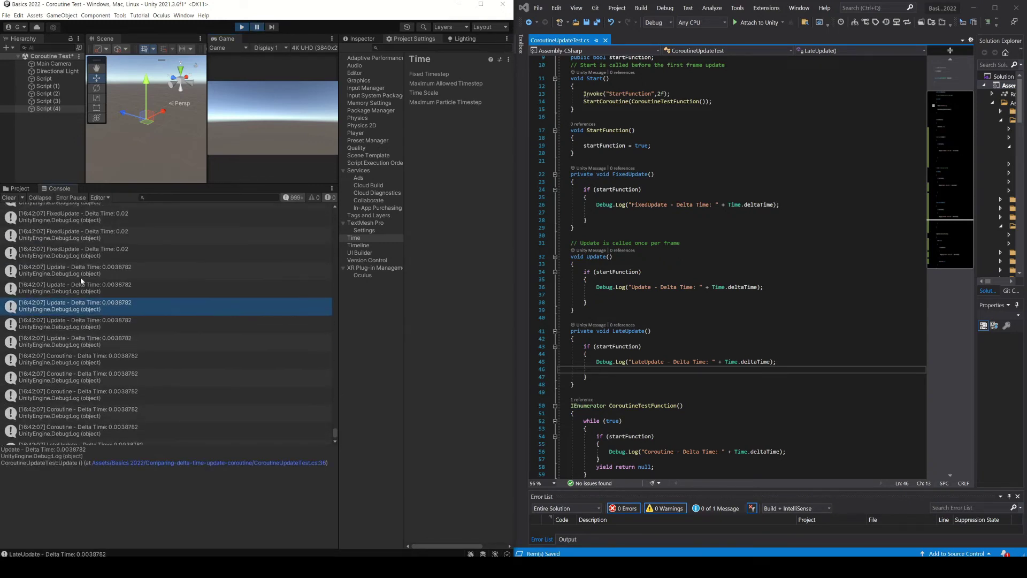
pyautogui.click(79, 271)
pyautogui.click(72, 293)
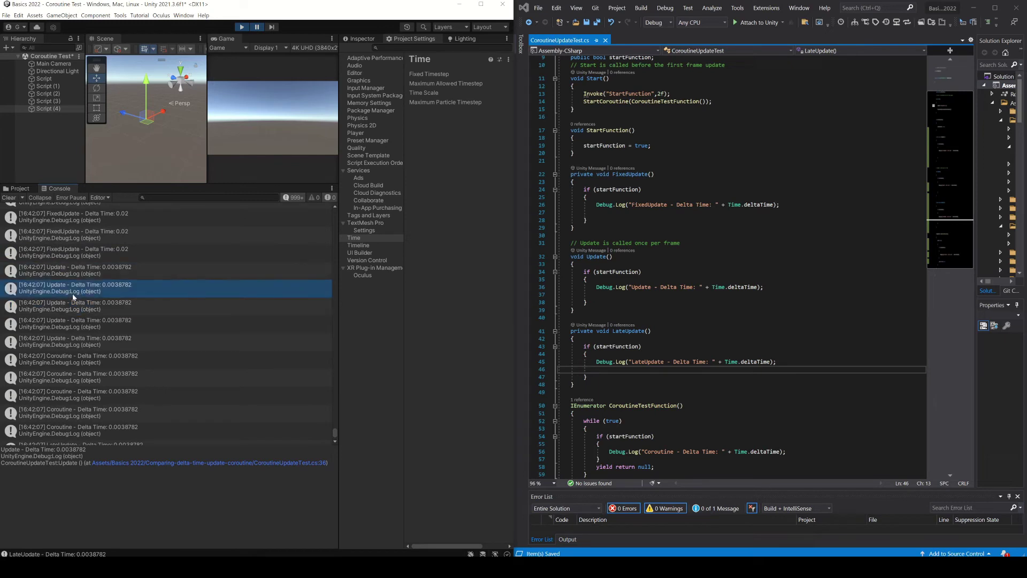
pyautogui.click(78, 306)
pyautogui.click(82, 320)
pyautogui.scroll(-2, 82, 320)
# Step through the Coroutine entries and then the LateUpdate entries down to the last log.
pyautogui.click(92, 313)
pyautogui.scroll(-4, 92, 312)
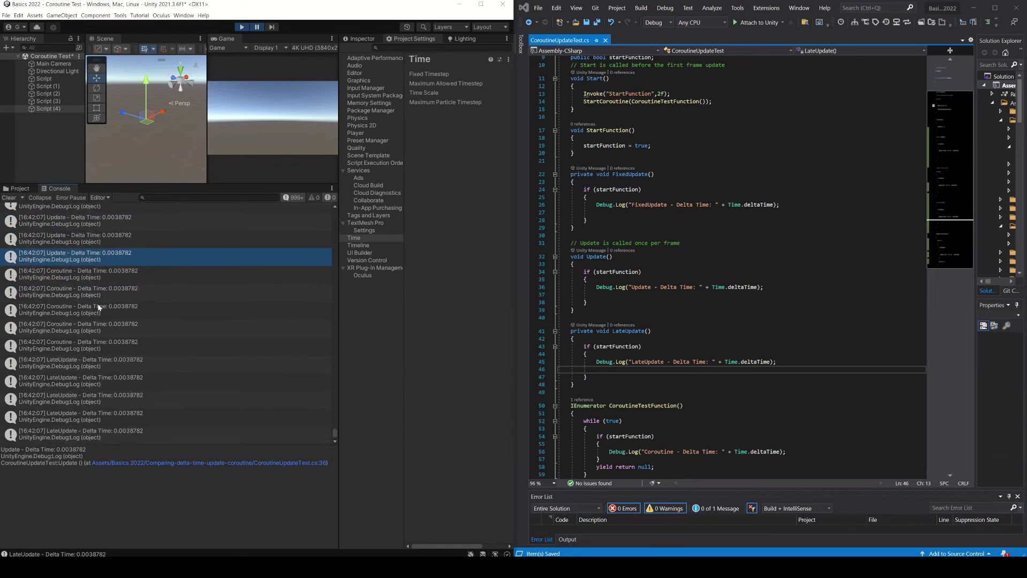
pyautogui.click(72, 278)
pyautogui.click(71, 294)
pyautogui.click(69, 311)
pyautogui.click(71, 329)
pyautogui.click(74, 346)
pyautogui.click(77, 368)
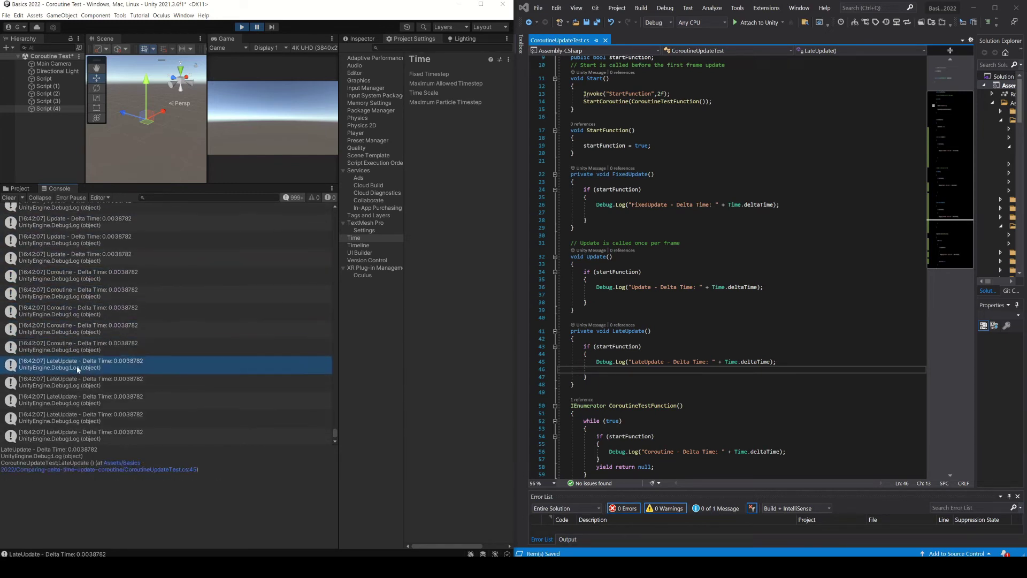
pyautogui.click(79, 382)
pyautogui.click(80, 400)
pyautogui.click(80, 422)
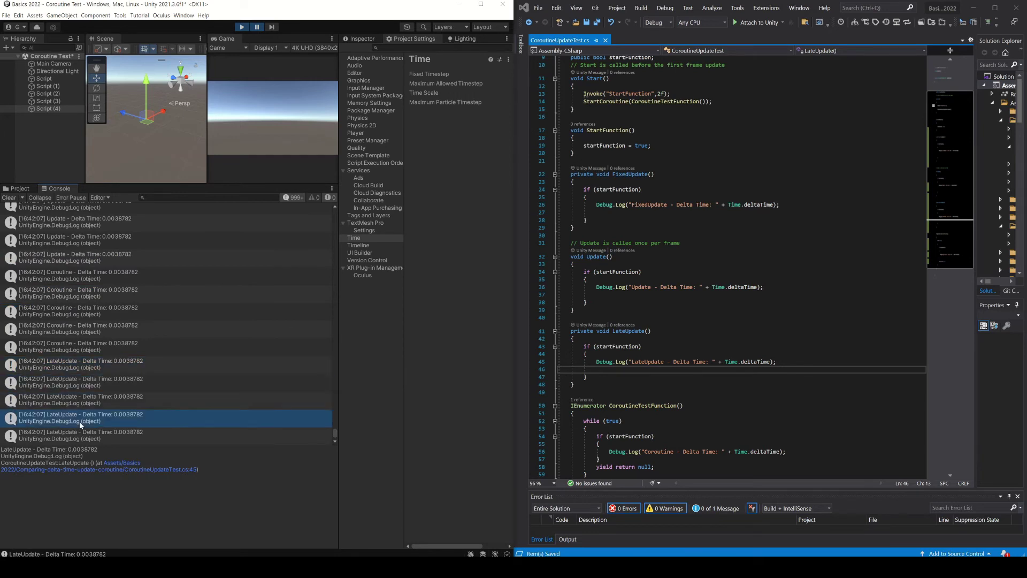
pyautogui.click(77, 435)
# Select Script (1) in the Hierarchy and bring the execution-order documentation back to front.
pyautogui.click(56, 87)
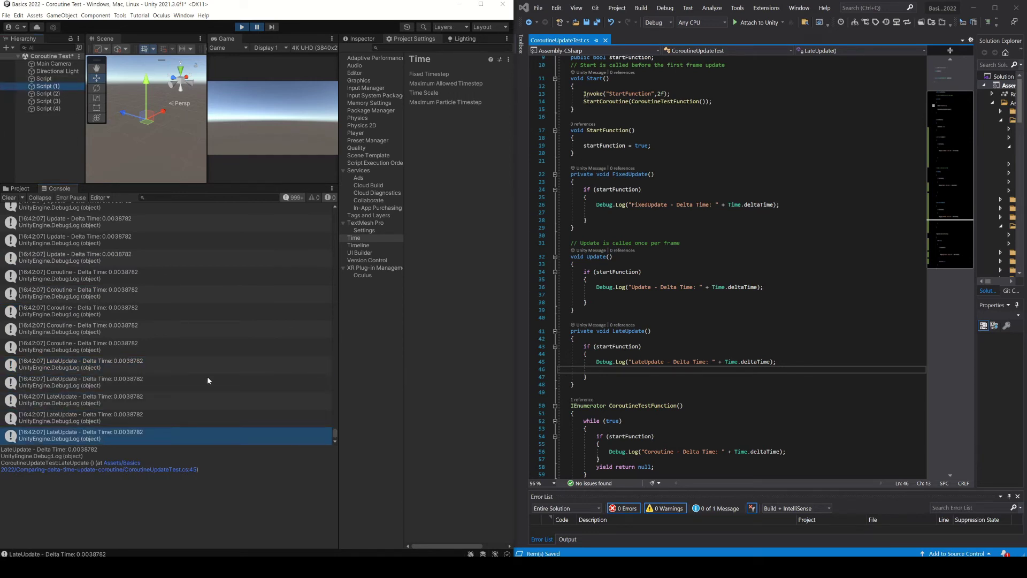
pyautogui.scroll(3, 250, 314)
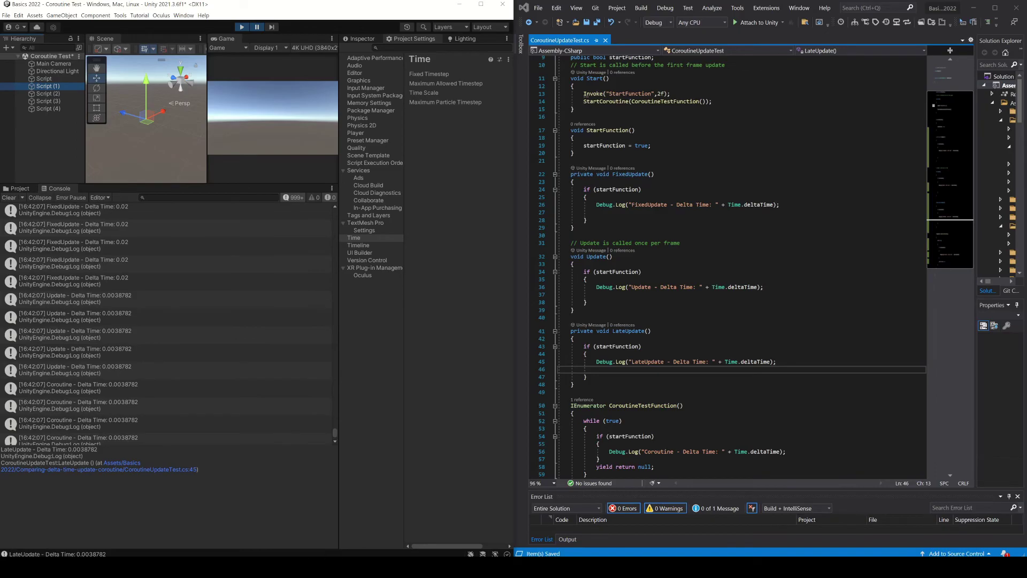
pyautogui.click(361, 527)
pyautogui.scroll(3, 600, 241)
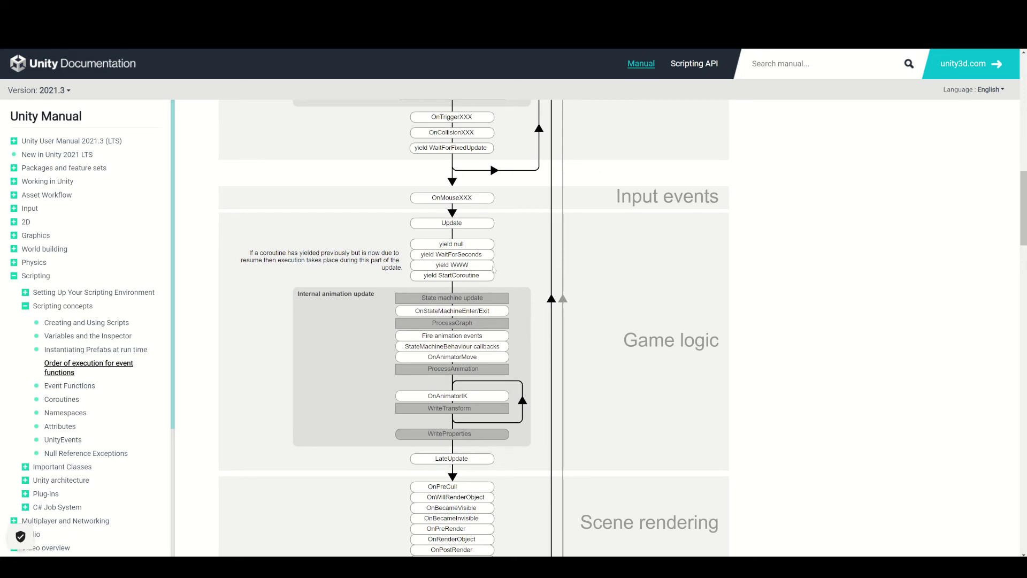
# Review the execution-order flowchart through Decommissioning, then bring CoroutineUpdateTest.cs back beside it.
pyautogui.scroll(-2, 420, 252)
pyautogui.scroll(-5, 420, 252)
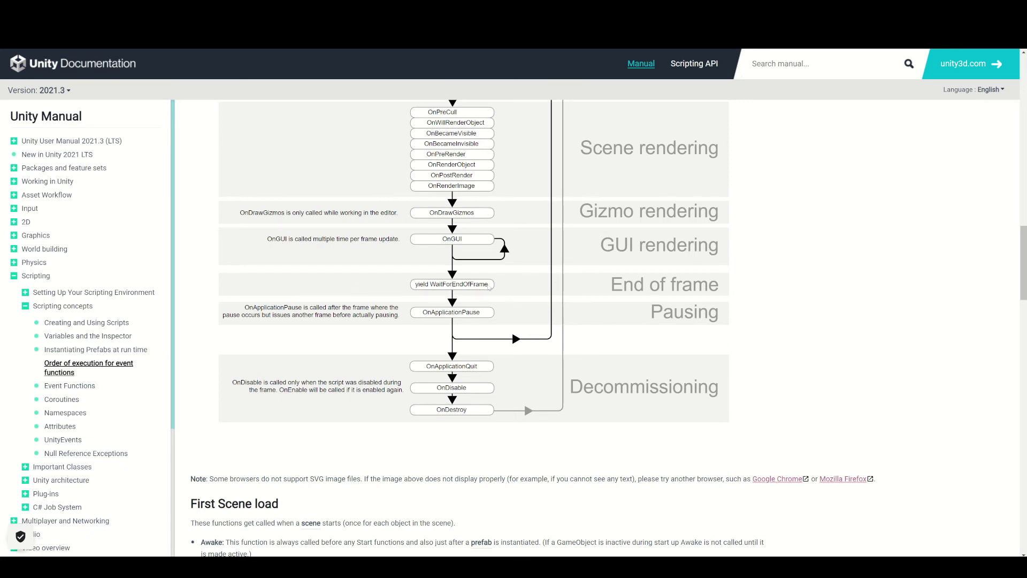
pyautogui.scroll(2, 489, 286)
pyautogui.scroll(2, 624, 296)
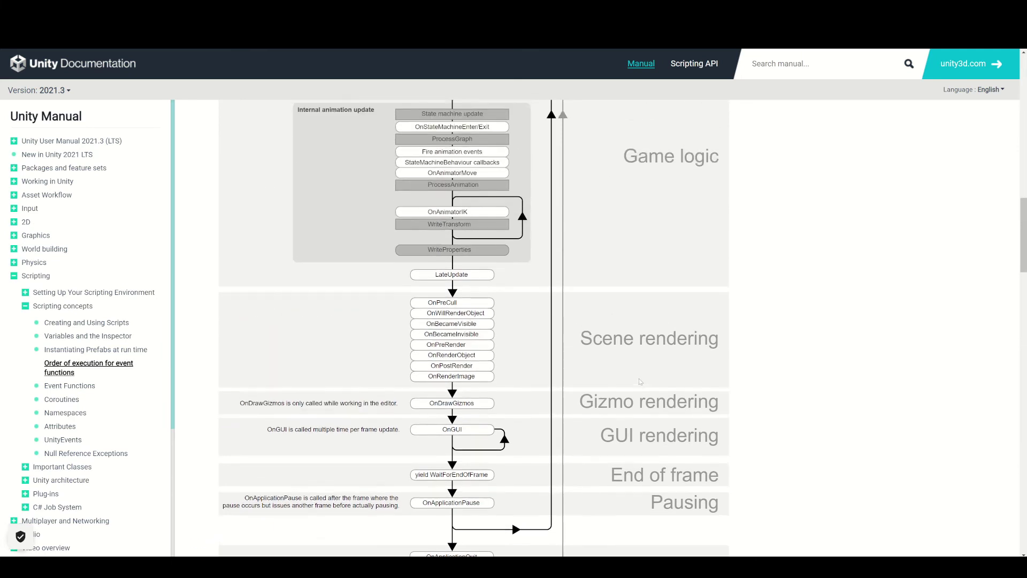
pyautogui.scroll(3, 584, 373)
pyautogui.scroll(-1, 380, 198)
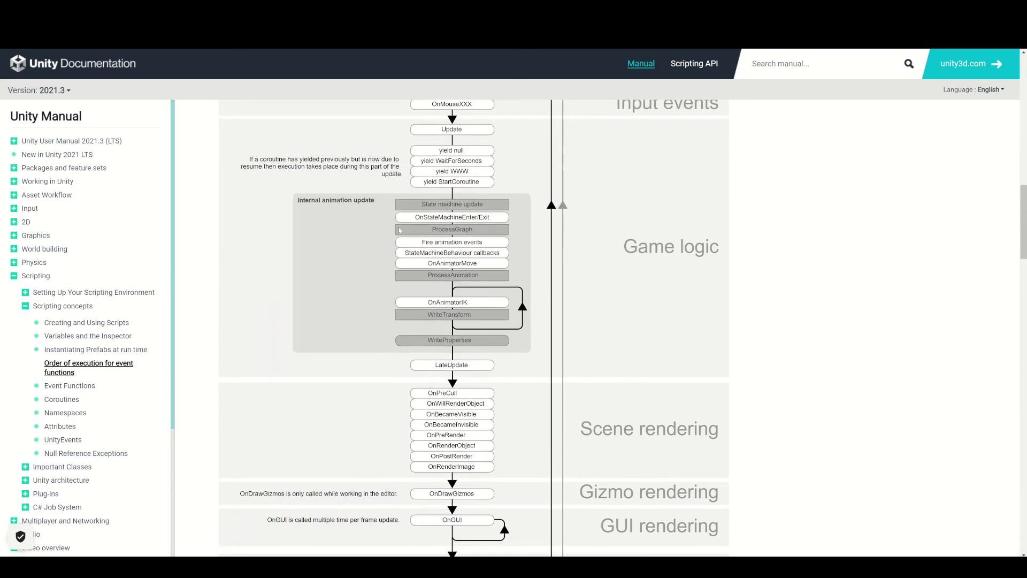
pyautogui.scroll(-2, 389, 166)
pyautogui.scroll(-1, 422, 381)
pyautogui.scroll(2, 485, 240)
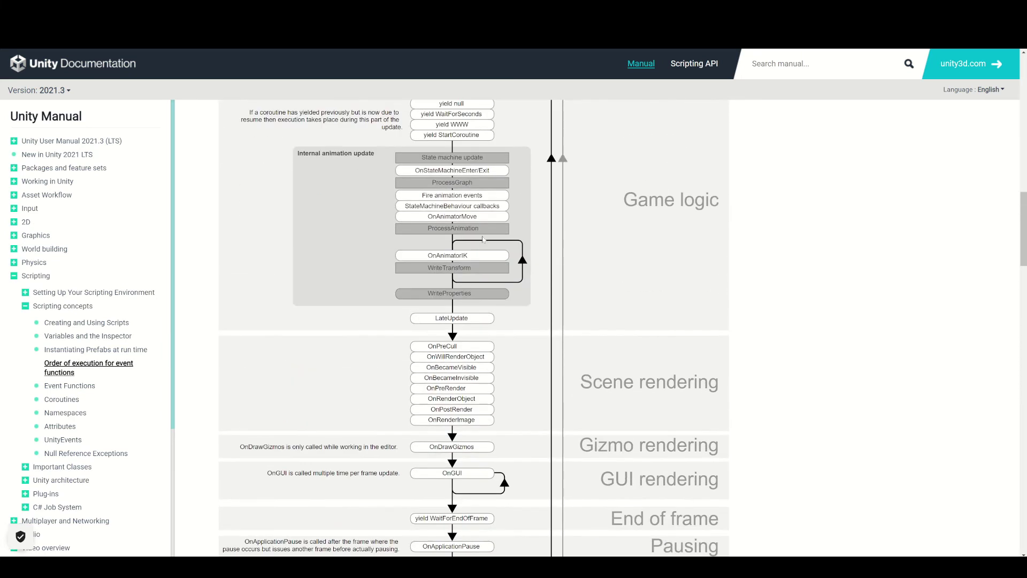
pyautogui.hotkey('alt', 'Tab')
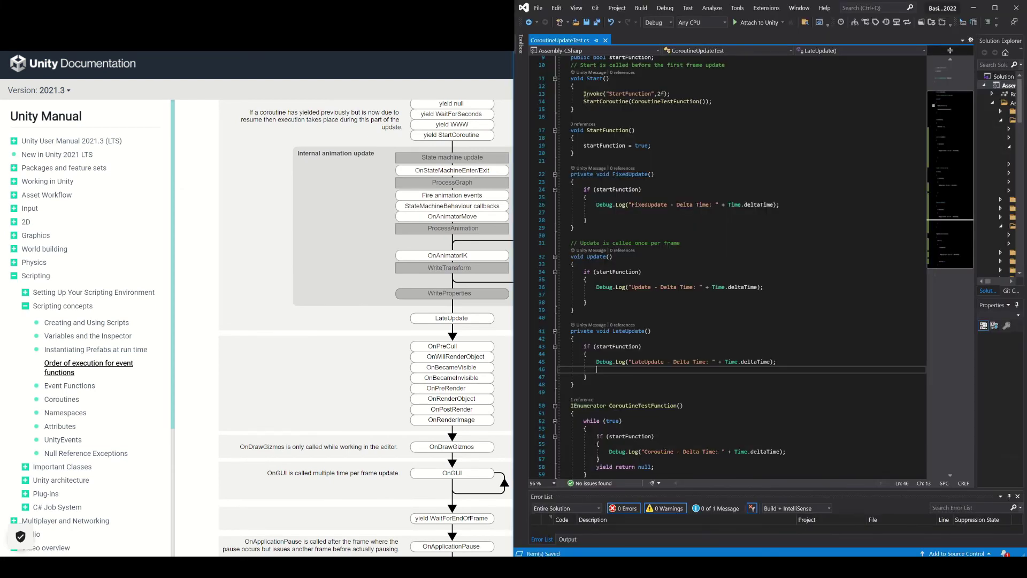
# Replace null on line 58 with new WaitForEndOfFrame() and save the script.
pyautogui.hotkey('ctrl', 'z')
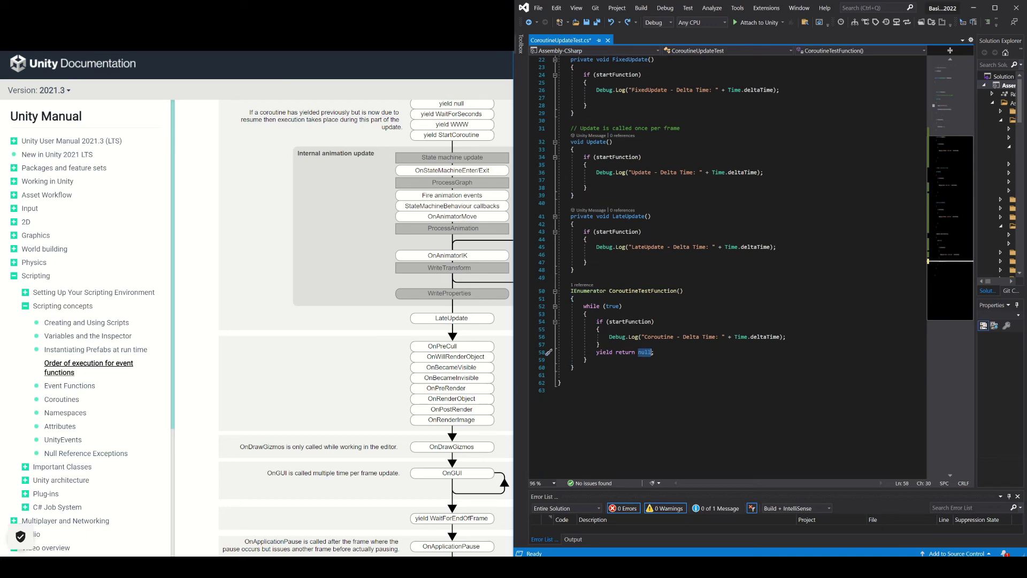
pyautogui.write('new Wai')
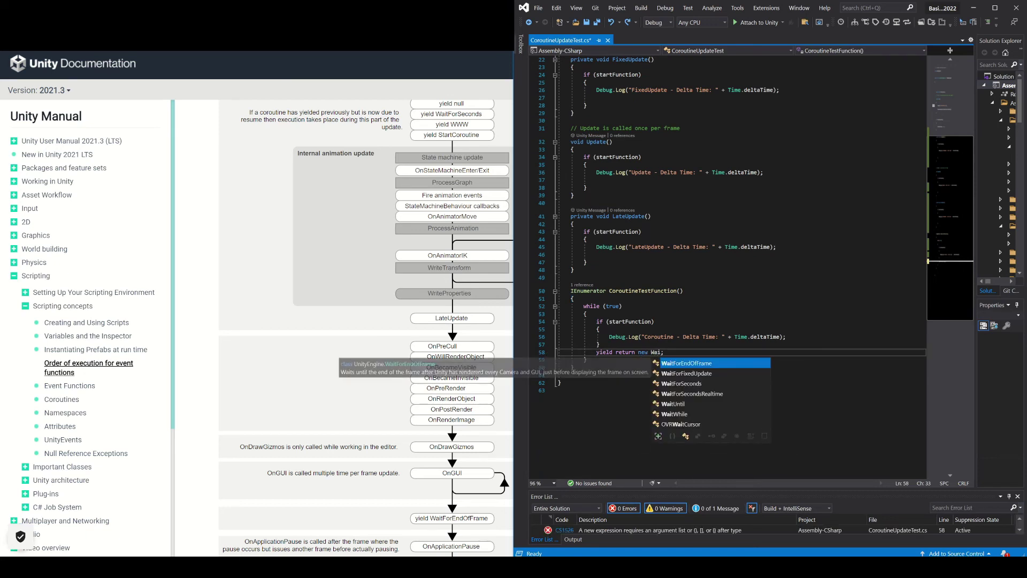
pyautogui.press('Tab')
pyautogui.write('()')
pyautogui.hotkey('ctrl', 's')
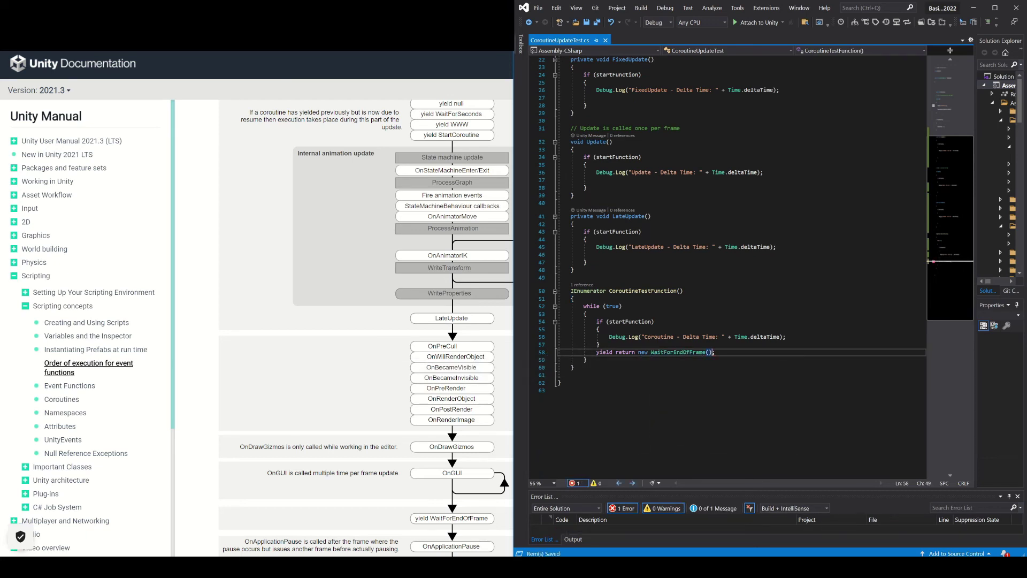
pyautogui.click(560, 382)
pyautogui.hotkey('alt', 'Tab')
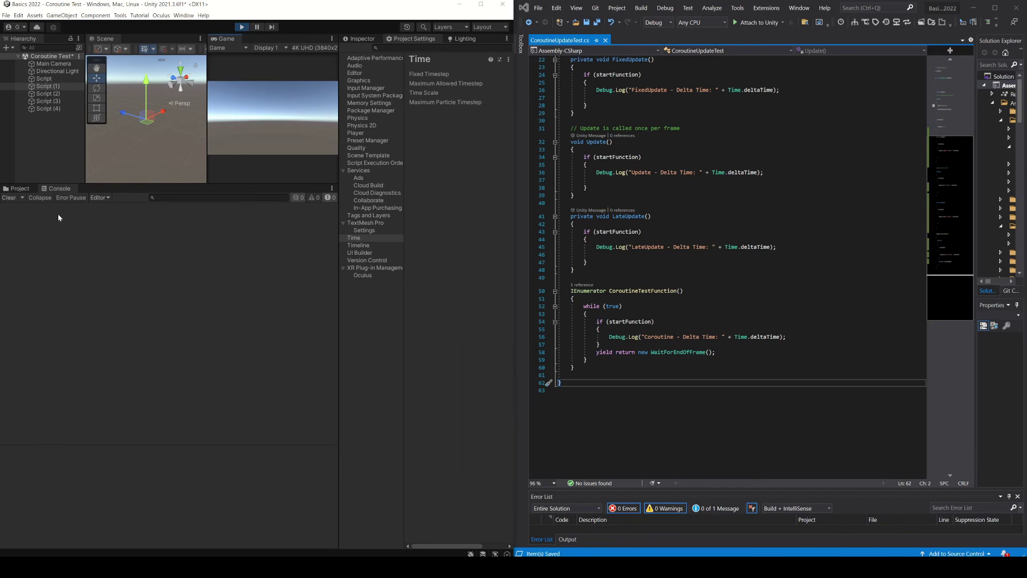
# Run and pause the game, then inspect the first Update log entry.
pyautogui.click(257, 27)
pyautogui.click(281, 326)
pyautogui.scroll(-2, 143, 284)
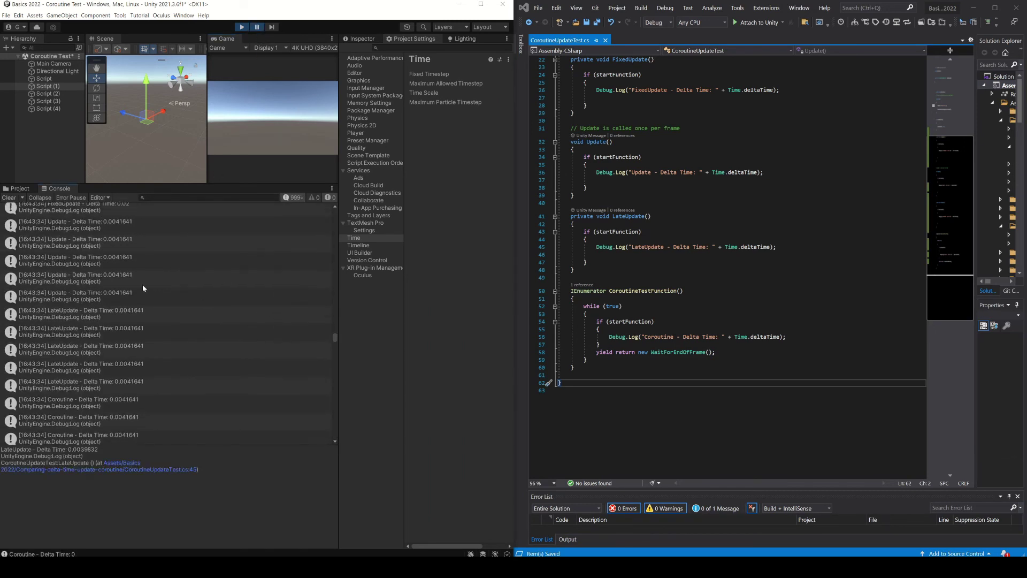
pyautogui.click(78, 227)
pyautogui.scroll(1, 97, 249)
pyautogui.scroll(-1, 71, 264)
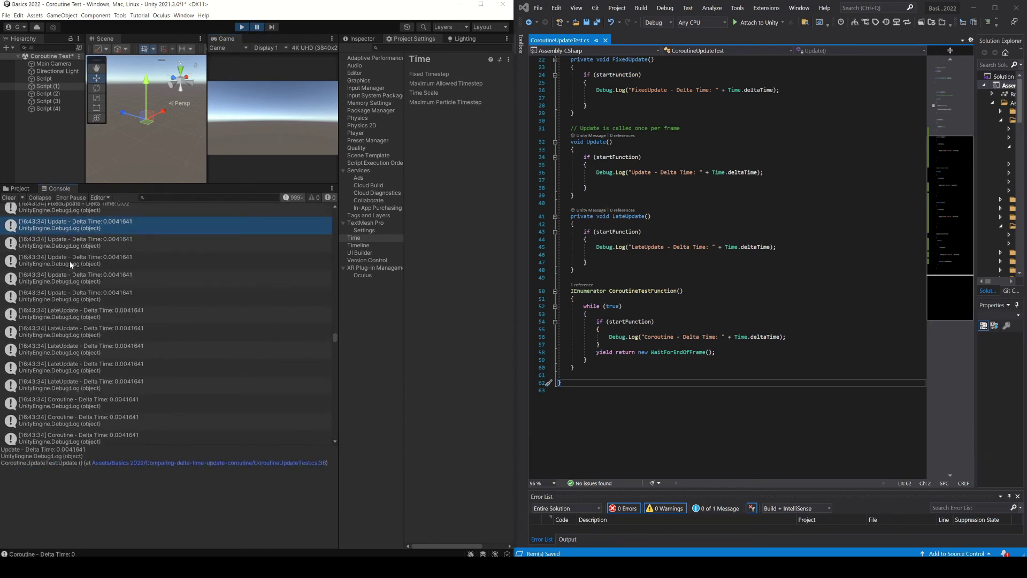
# Step down the Console from Update to LateUpdate to Coroutine entries, all sharing delta 0.0041641.
pyautogui.press('Down')
pyautogui.press('Down')
pyautogui.press('Down')
pyautogui.press('Down')
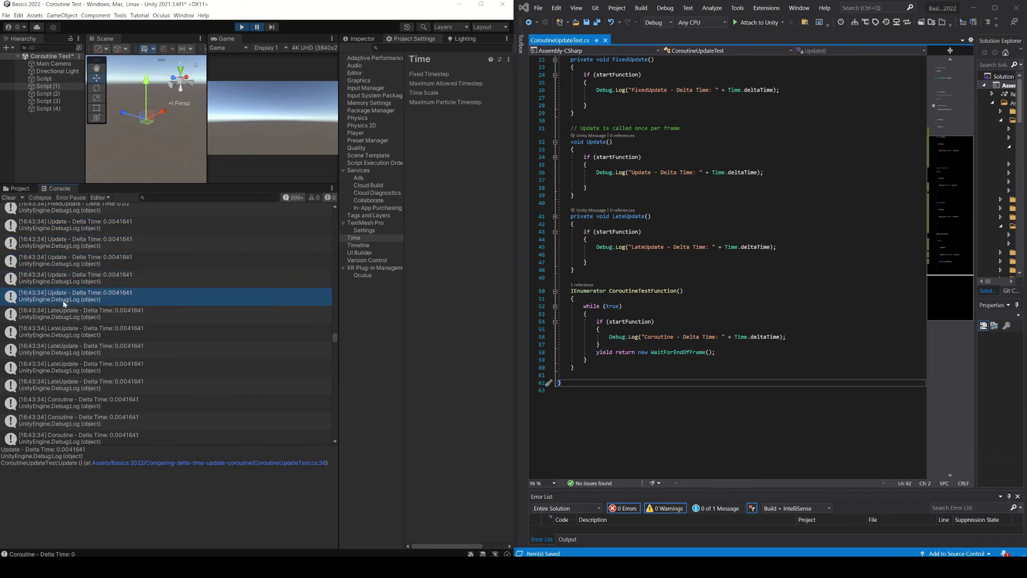
pyautogui.press('Down')
pyautogui.press('Down')
pyautogui.press('Down')
pyautogui.press('Down')
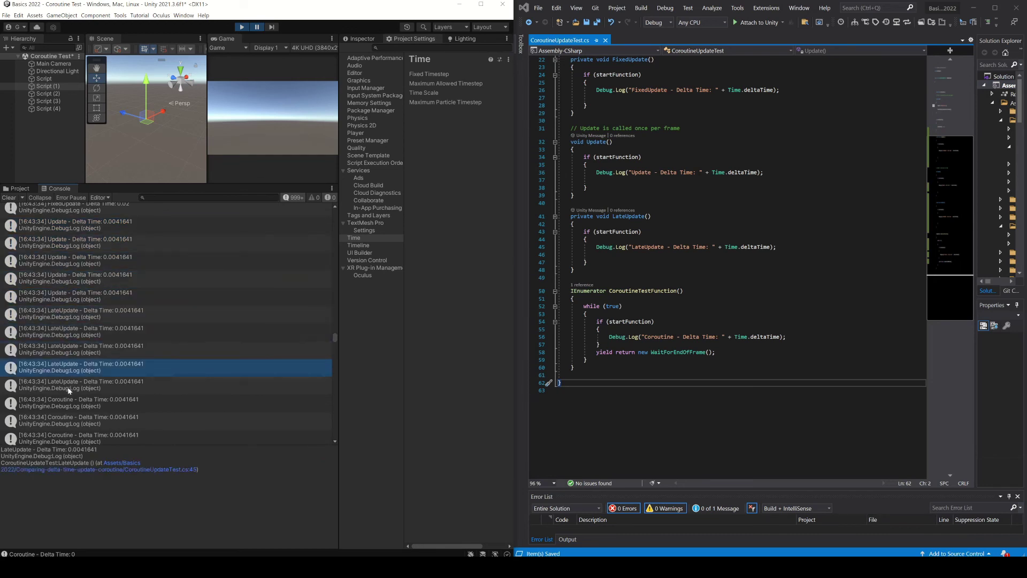
pyautogui.press('Down')
pyautogui.scroll(-1, 69, 383)
pyautogui.scroll(-1, 104, 359)
pyautogui.press('Down')
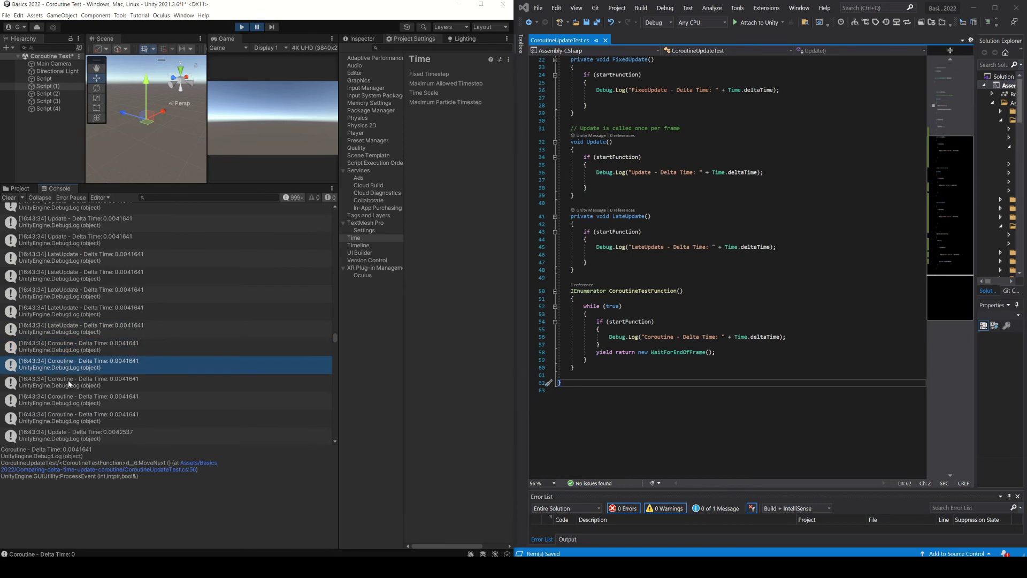
pyautogui.press('Down')
pyautogui.press('Down')
pyautogui.press('Down')
pyautogui.scroll(-2, 115, 345)
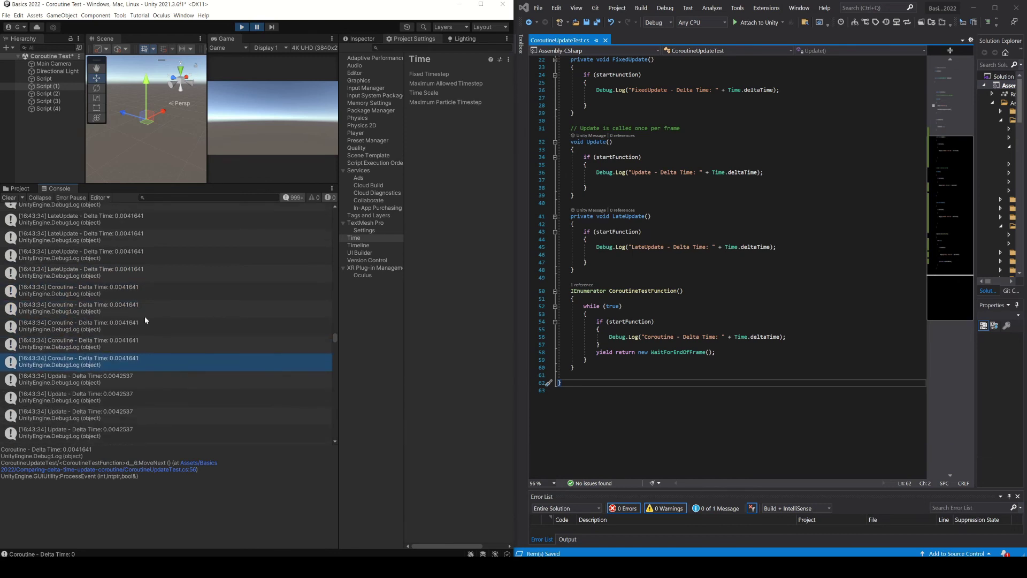
pyautogui.scroll(-2, 145, 318)
pyautogui.press('Down')
pyautogui.press('Down')
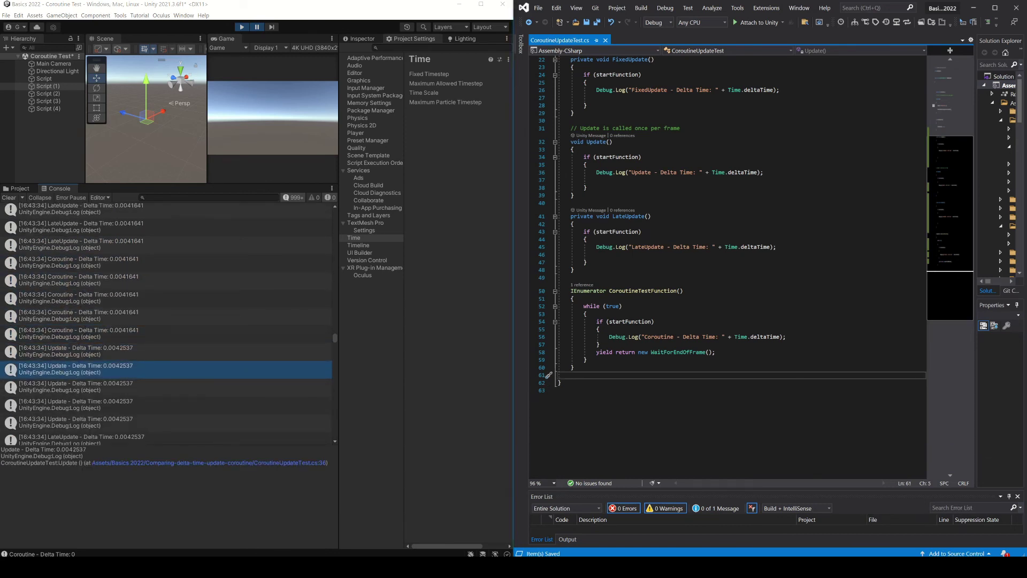
# Highlight the LateUpdate method, the coroutine and its WaitForEndOfFrame yield on line 58.
pyautogui.moveTo(570, 216); pyautogui.dragTo(574, 368)
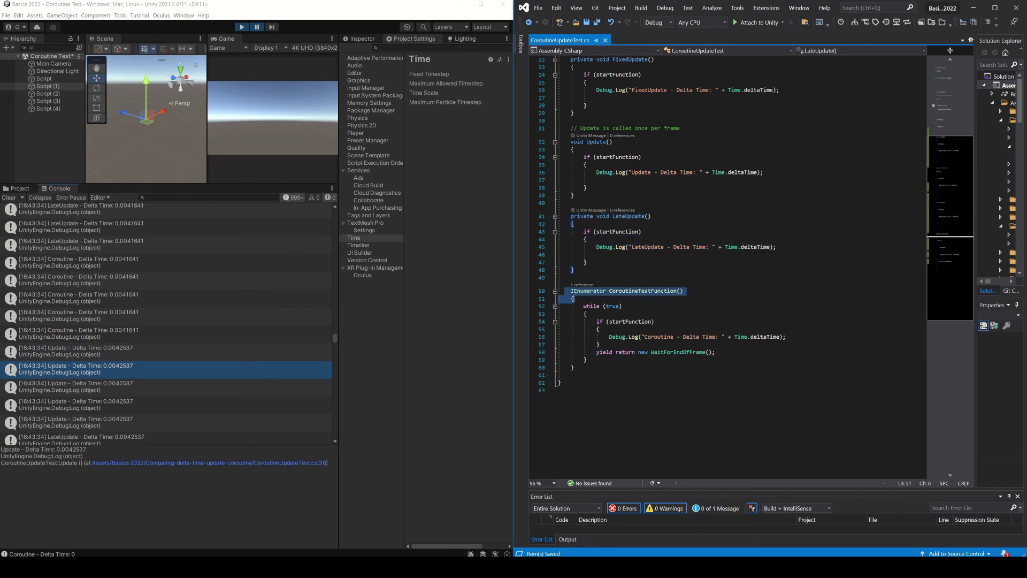
pyautogui.click(574, 368)
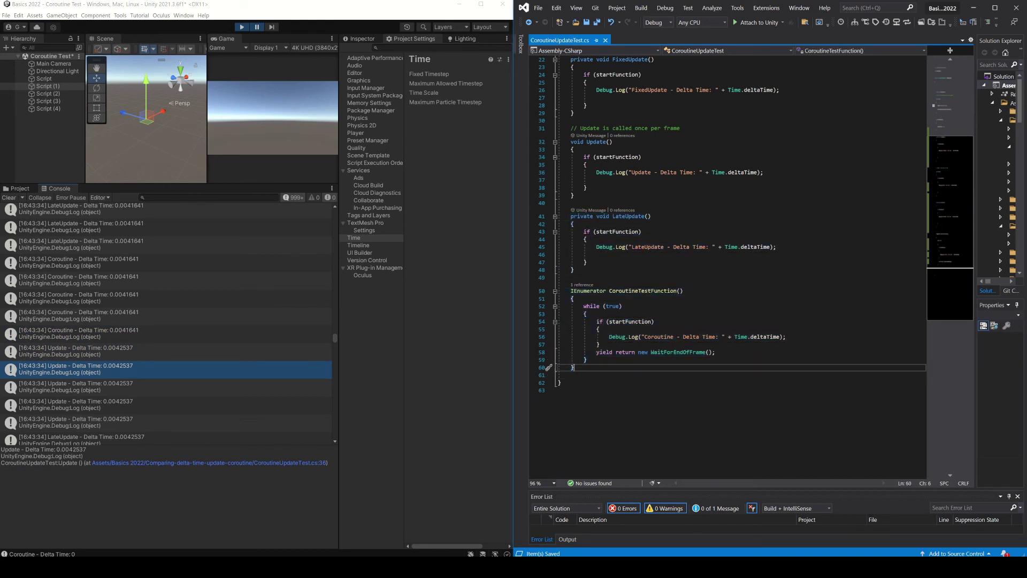
pyautogui.moveTo(638, 352); pyautogui.dragTo(662, 352)
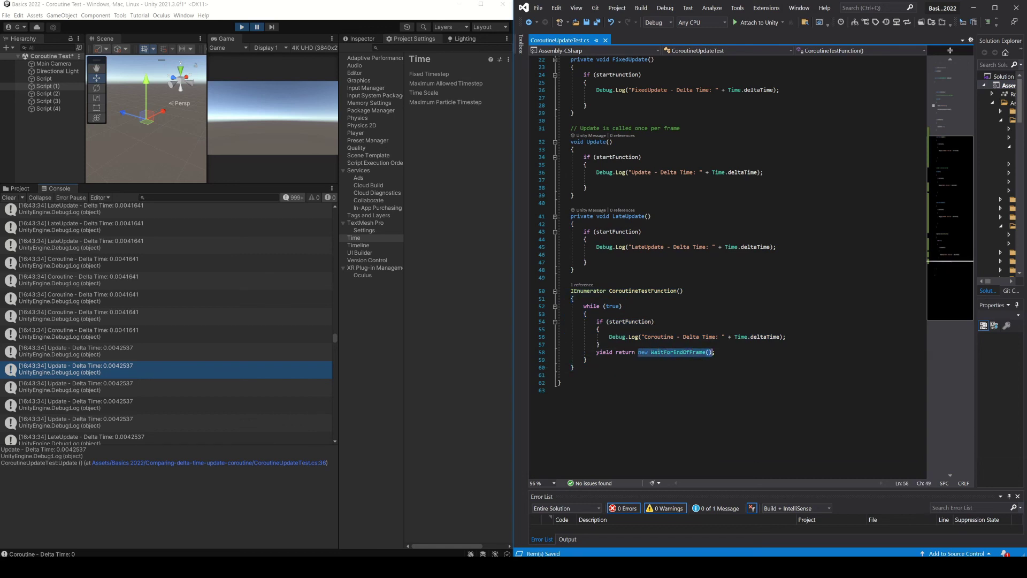
pyautogui.click(557, 390)
# Show the execution-order documentation again at the Game logic section, Update to LateUpdate.
pyautogui.moveTo(318, 567)
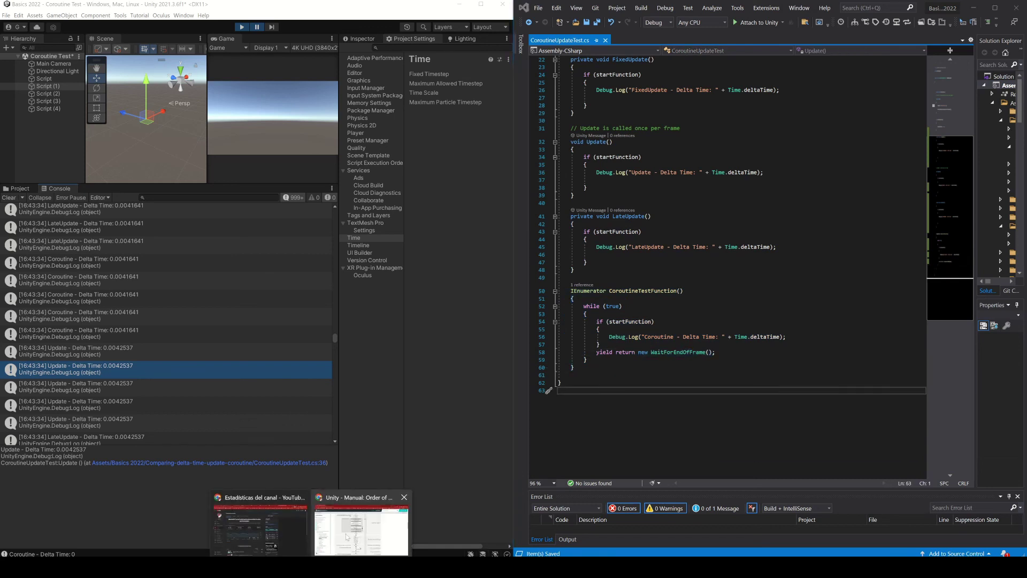
pyautogui.click(369, 527)
pyautogui.scroll(6, 708, 308)
pyautogui.scroll(-3, 708, 308)
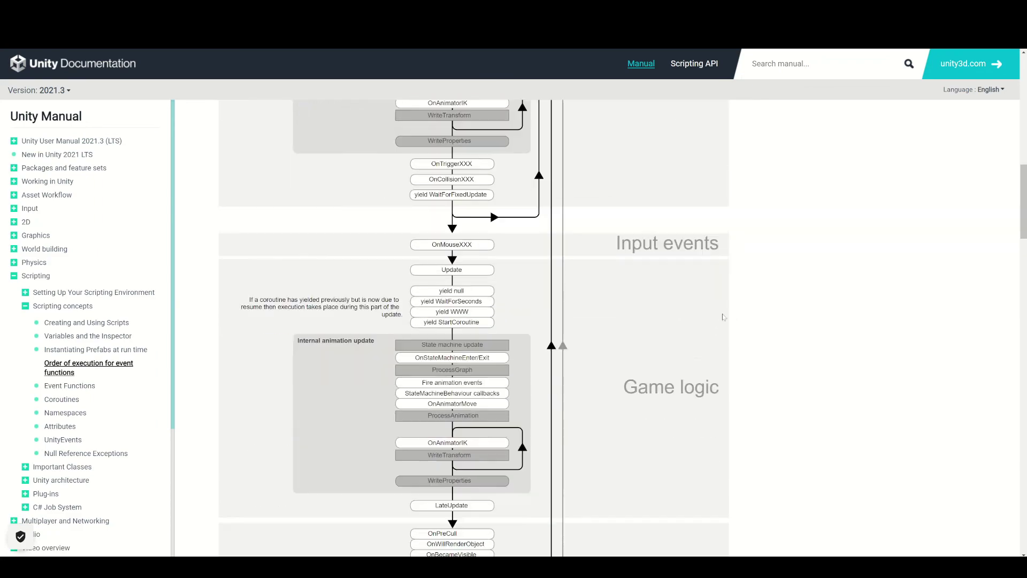